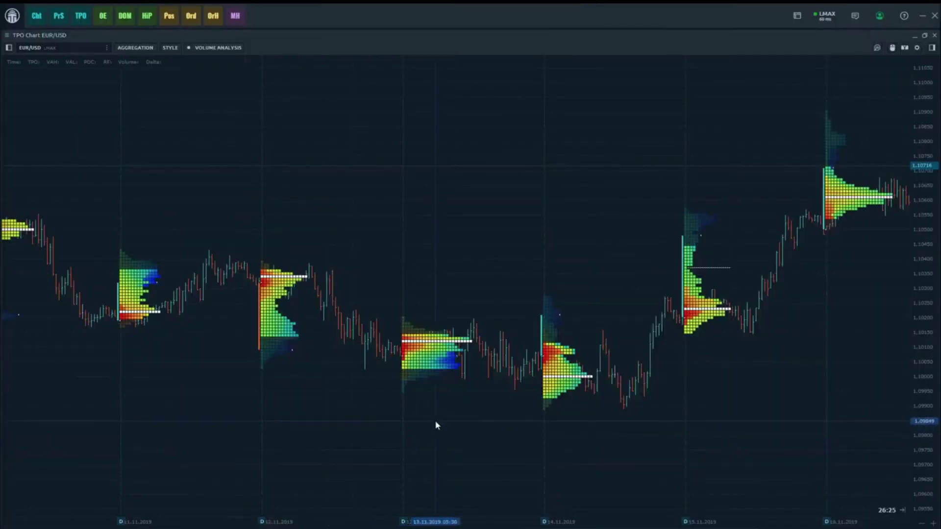
Pan the EUR/USD TPO chart to view another area of its daily profiles
{"action": "left_click_drag", "start_coordinate": [436, 424], "coordinate": [410, 349]}
Zoom and pan the EUR/USD chart to bring later day profiles into view
{"action": "scroll", "coordinate": [422, 329], "scroll_direction": "up", "scroll_amount": 3}
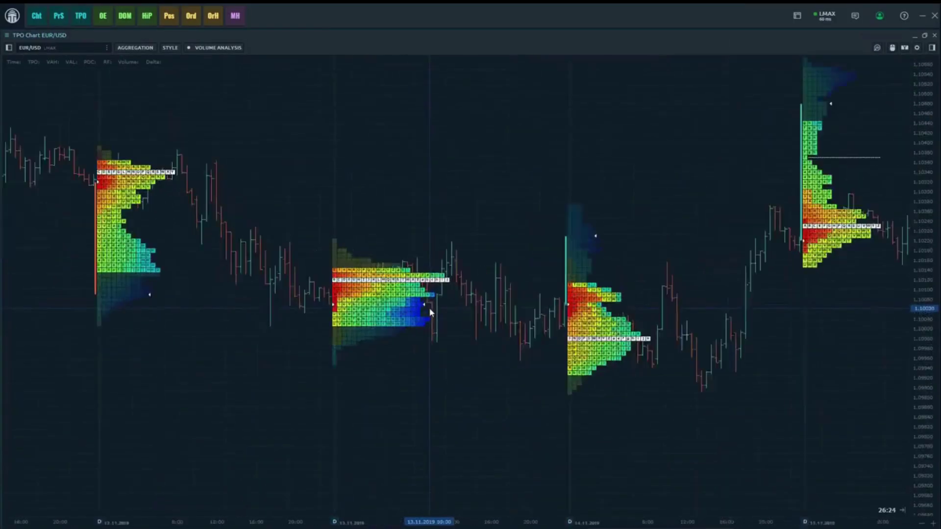
{"action": "scroll", "coordinate": [429, 316], "scroll_direction": "up", "scroll_amount": 3}
{"action": "scroll", "coordinate": [374, 483], "scroll_direction": "up", "scroll_amount": 3}
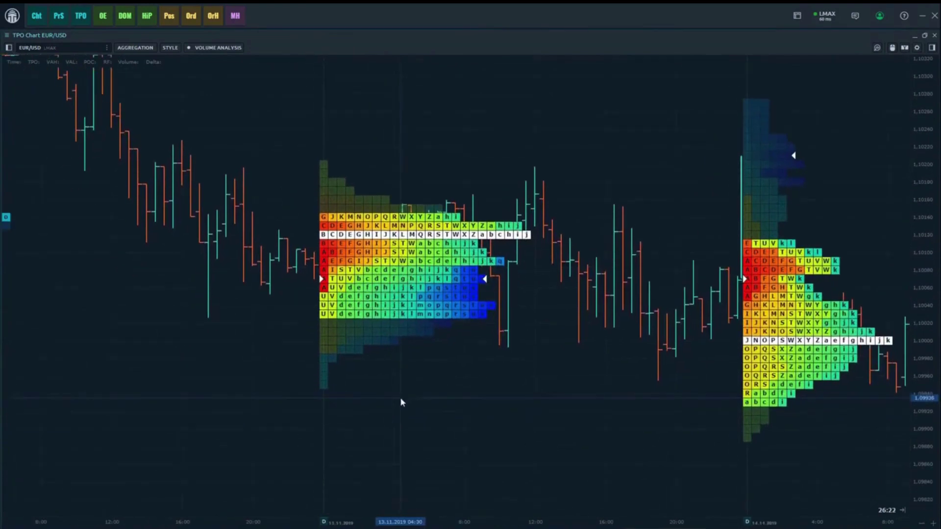
{"action": "left_click_drag", "start_coordinate": [724, 424], "coordinate": [399, 452]}
{"action": "left_click_drag", "start_coordinate": [882, 264], "coordinate": [420, 462]}
{"action": "scroll", "coordinate": [348, 421], "scroll_direction": "down", "scroll_amount": 3}
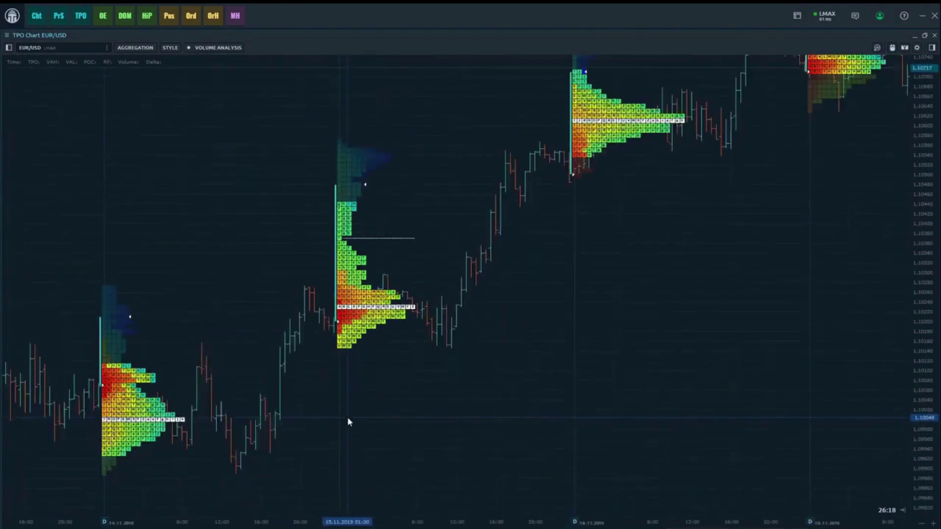
{"action": "scroll", "coordinate": [348, 421], "scroll_direction": "down", "scroll_amount": 2}
Enable Volume Analysis so volume profiles appear on the EUR/USD chart
{"action": "left_click", "coordinate": [208, 49]}
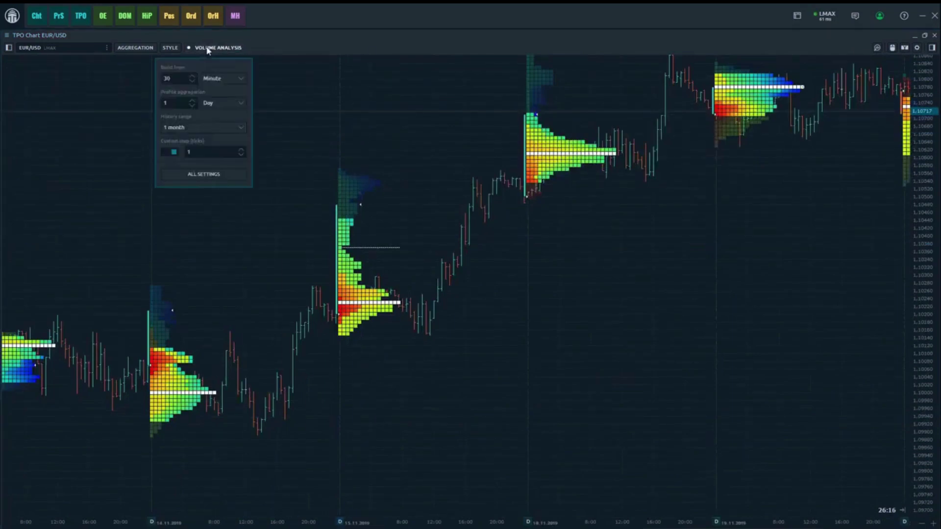
{"action": "left_click", "coordinate": [190, 72]}
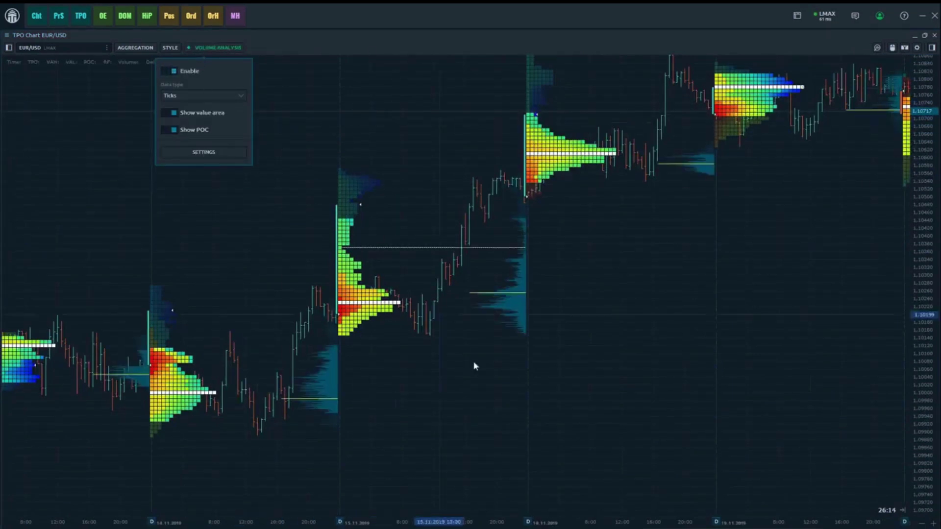
{"action": "left_click_drag", "start_coordinate": [492, 393], "coordinate": [474, 444]}
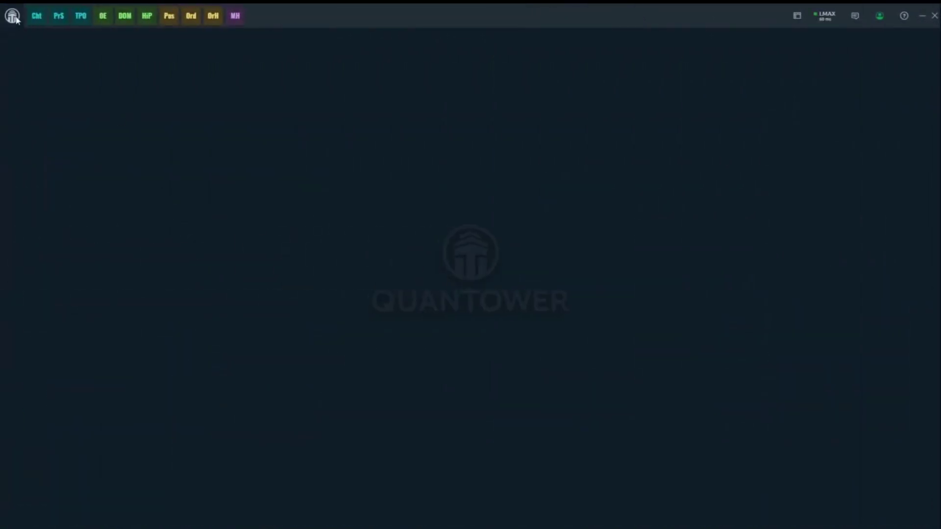
Open the TPO Charts tile under Analytics from the Quantower main menu
{"action": "left_click", "coordinate": [15, 18]}
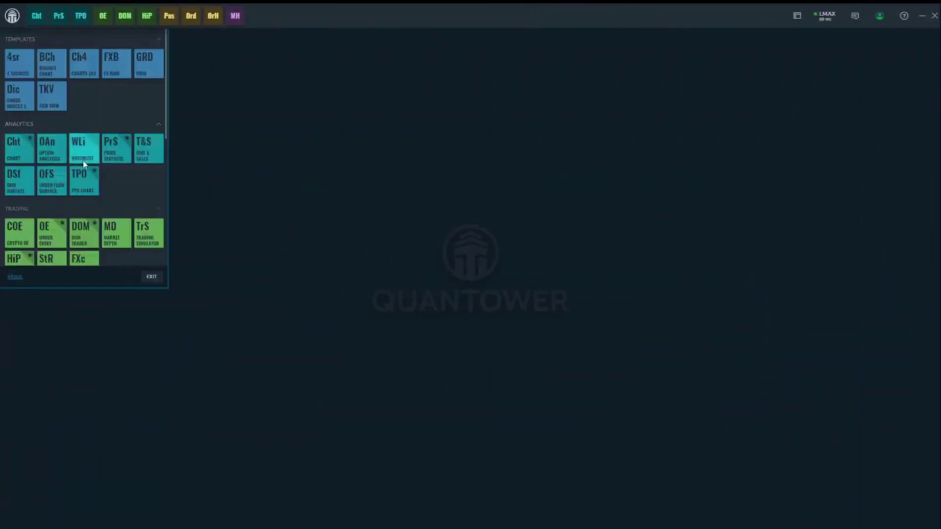
{"action": "left_click", "coordinate": [84, 186]}
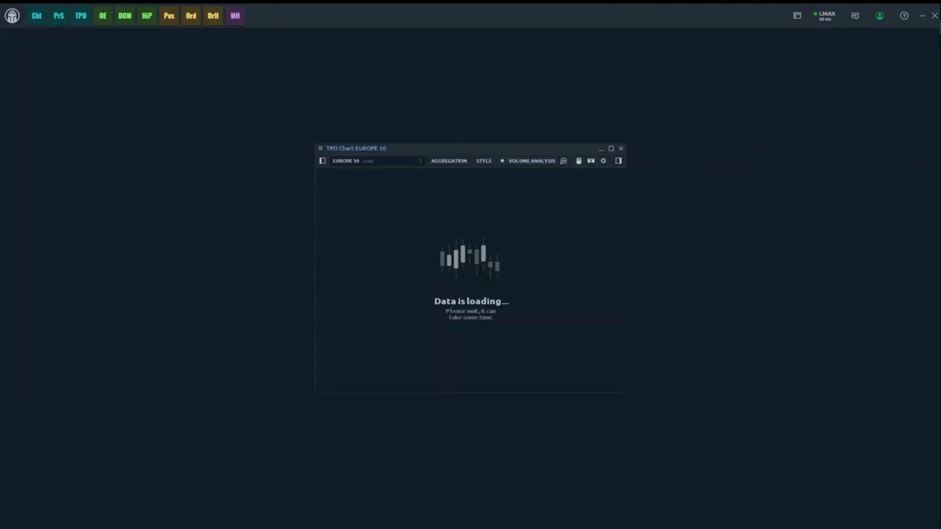
Maximize the TPO chart window and pan back to the 13.11–19.11 sessions
{"action": "double_click", "coordinate": [478, 152]}
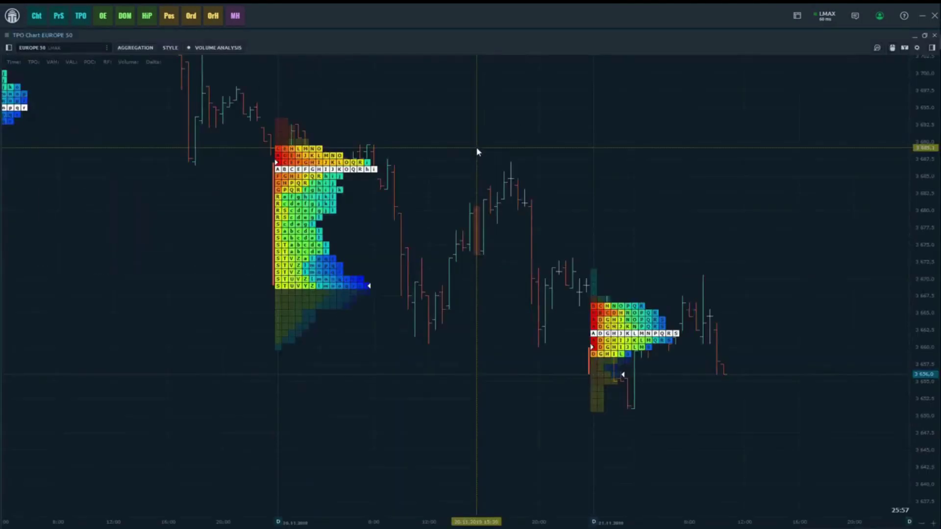
{"action": "left_click_drag", "start_coordinate": [388, 181], "coordinate": [591, 282]}
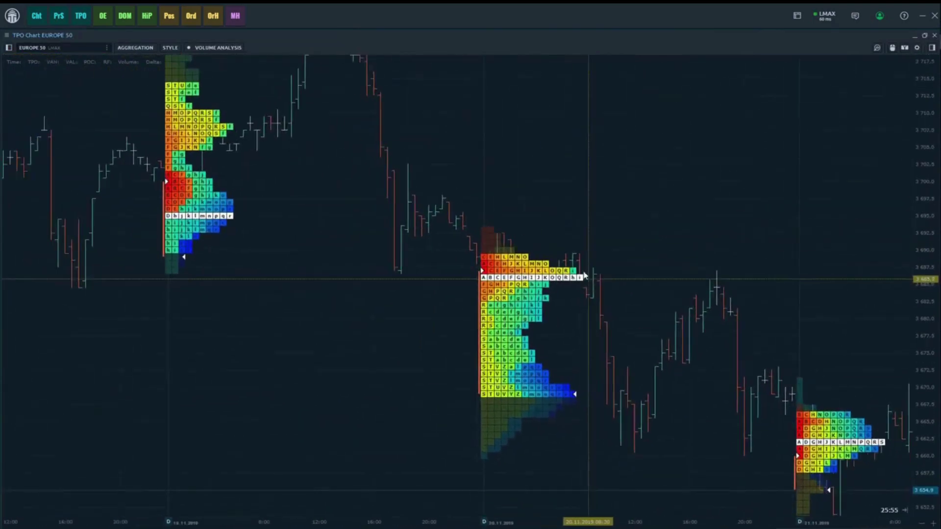
{"action": "left_click_drag", "start_coordinate": [326, 188], "coordinate": [607, 280]}
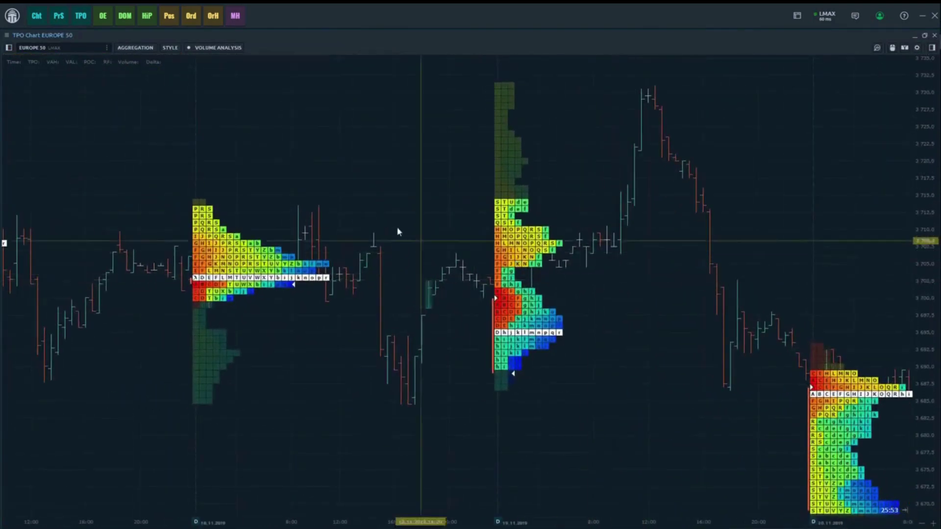
{"action": "scroll", "coordinate": [391, 216], "scroll_direction": "down", "scroll_amount": 5}
{"action": "left_click_drag", "start_coordinate": [157, 218], "coordinate": [499, 197]}
Pan further back to the 05.11–13.11 sessions and zoom in on 07.11
{"action": "scroll", "coordinate": [499, 197], "scroll_direction": "down", "scroll_amount": 3}
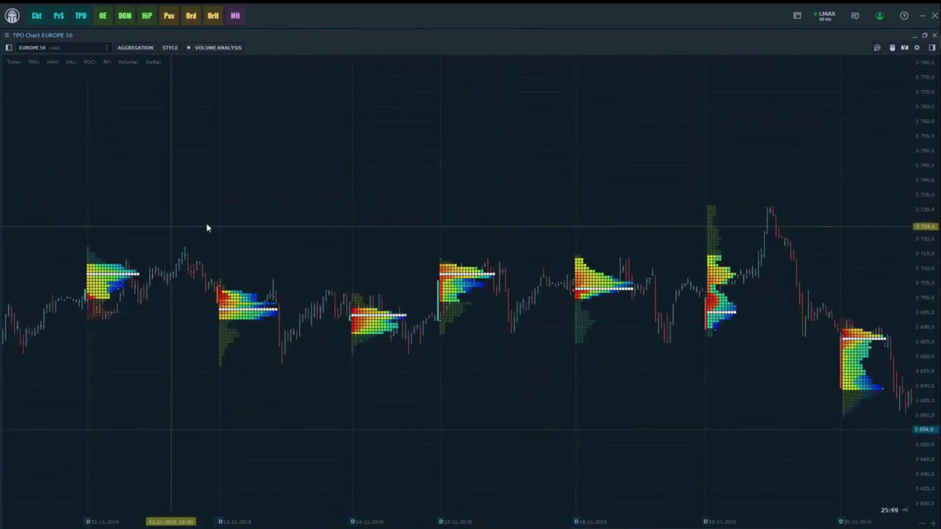
{"action": "left_click_drag", "start_coordinate": [206, 229], "coordinate": [523, 199]}
{"action": "left_click_drag", "start_coordinate": [236, 174], "coordinate": [567, 172]}
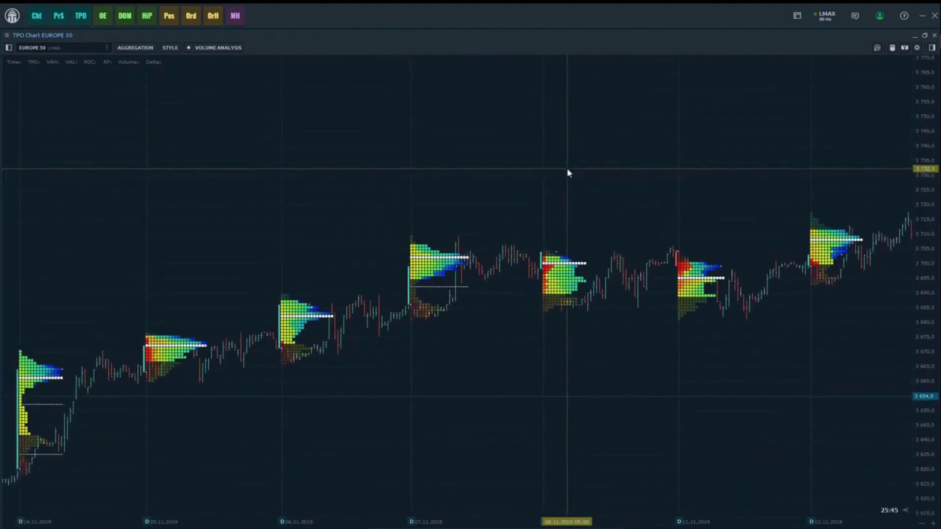
{"action": "scroll", "coordinate": [442, 279], "scroll_direction": "up", "scroll_amount": 5}
{"action": "scroll", "coordinate": [443, 276], "scroll_direction": "up", "scroll_amount": 5}
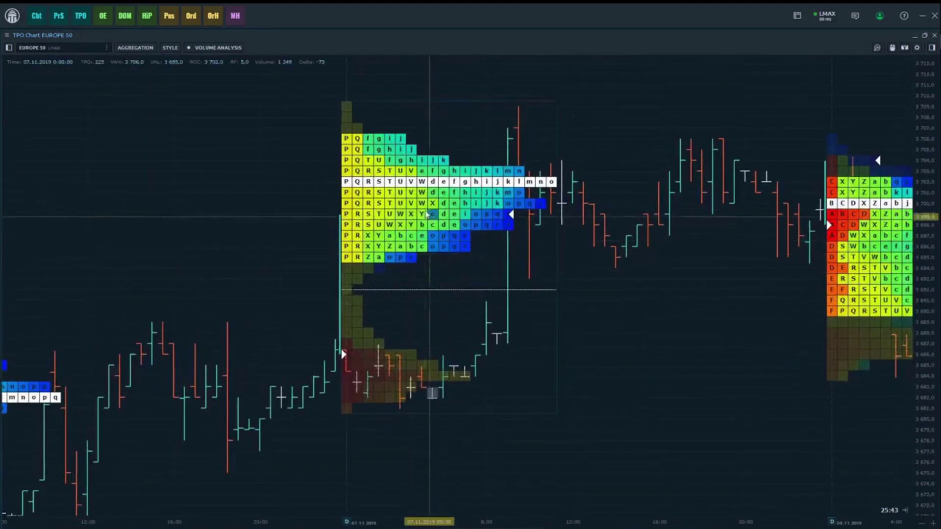
{"action": "scroll", "coordinate": [655, 378], "scroll_direction": "up", "scroll_amount": 1}
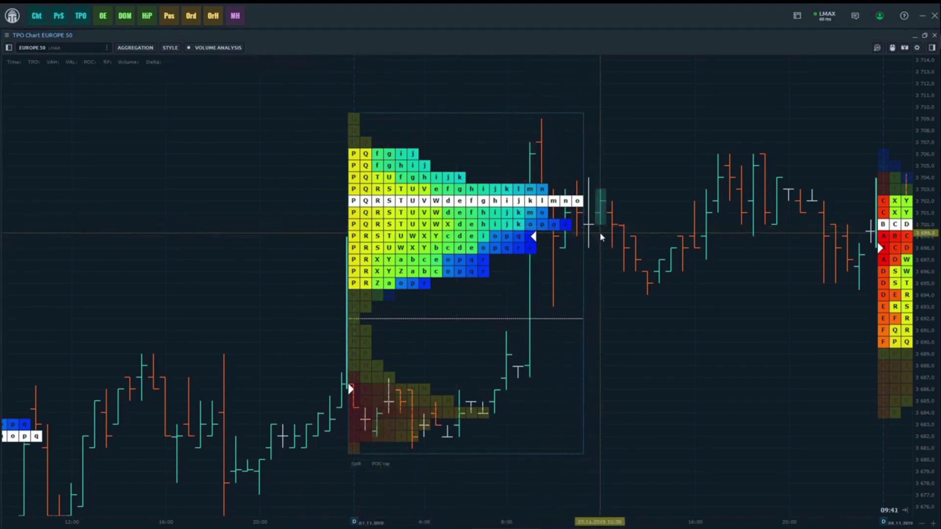
Zoom out and split the 07.11 profile into per-period profiles
{"action": "scroll", "coordinate": [456, 268], "scroll_direction": "down", "scroll_amount": 3}
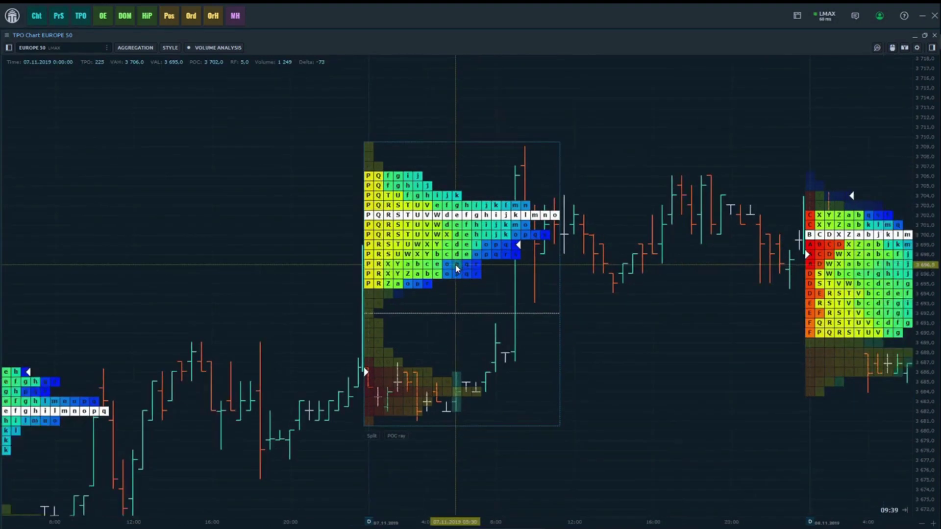
{"action": "scroll", "coordinate": [458, 277], "scroll_direction": "down", "scroll_amount": 3}
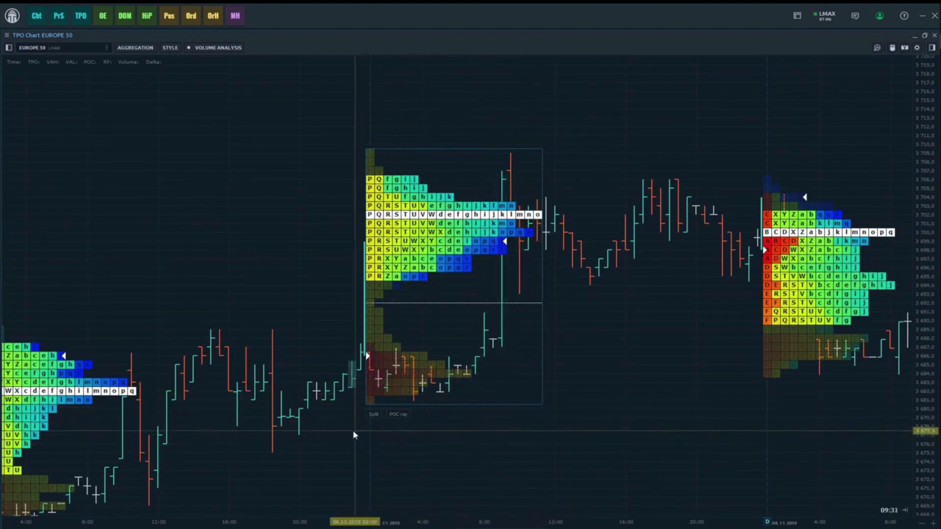
{"action": "left_click", "coordinate": [375, 416]}
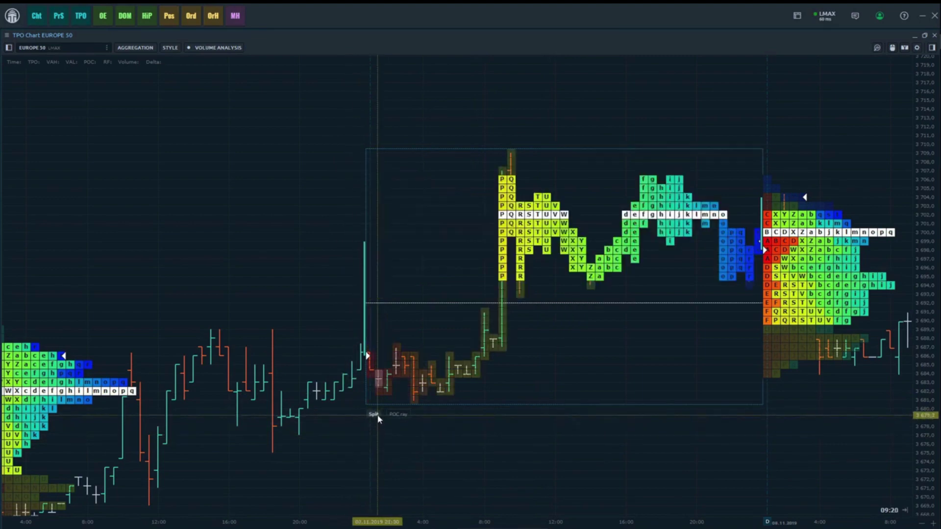
Merge the split 07.11 profile back into one combined profile
{"action": "left_click_drag", "start_coordinate": [420, 452], "coordinate": [318, 443]}
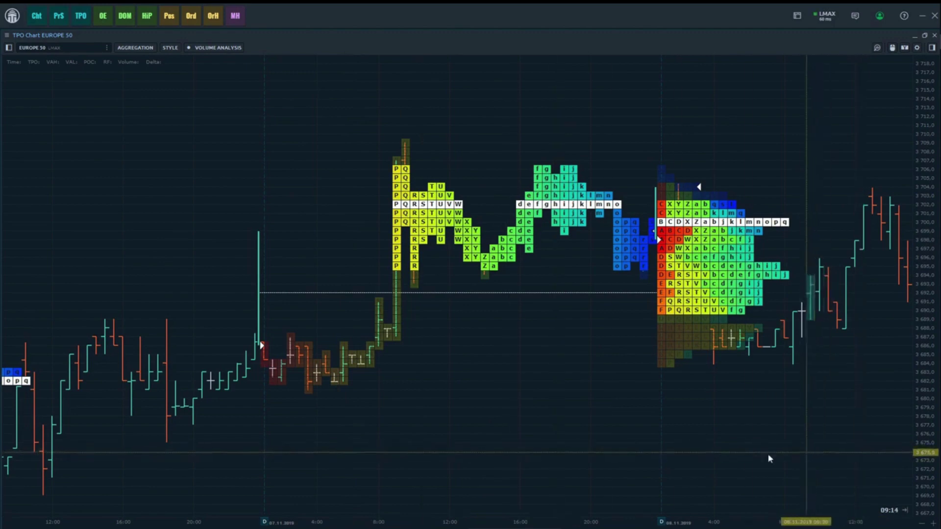
{"action": "left_click", "coordinate": [333, 389]}
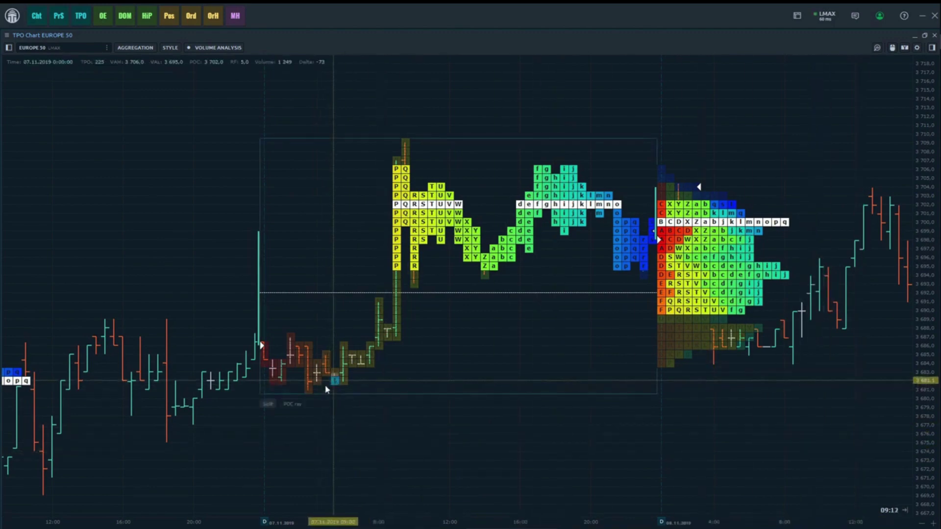
{"action": "left_click", "coordinate": [269, 405]}
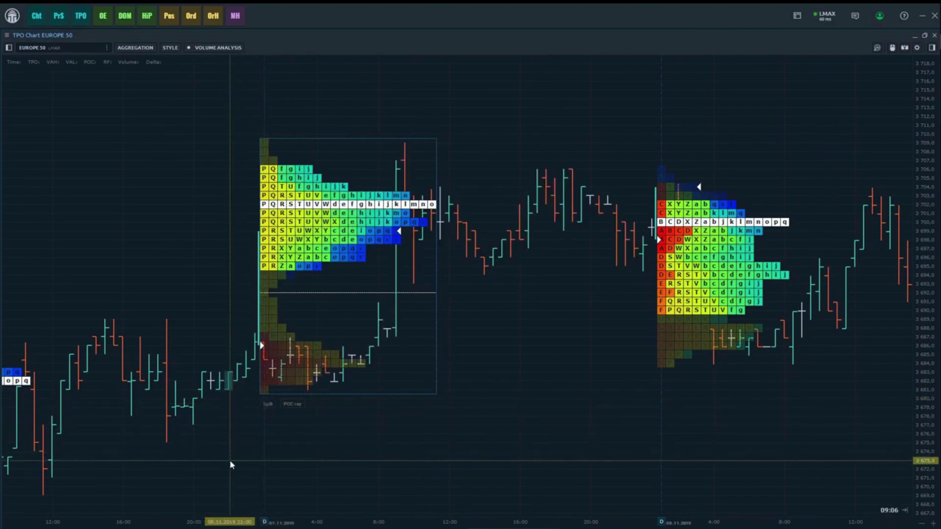
{"action": "left_click", "coordinate": [289, 405]}
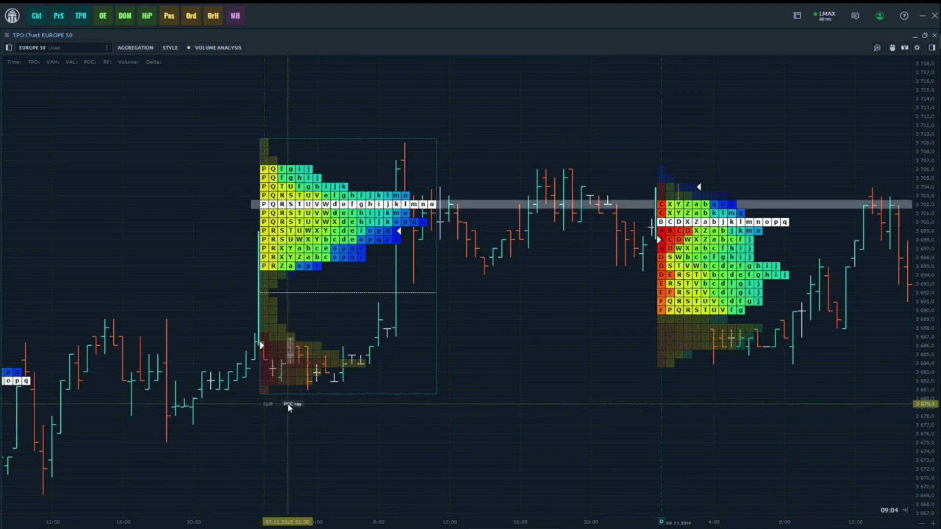
{"action": "scroll", "coordinate": [227, 352], "scroll_direction": "down", "scroll_amount": 5}
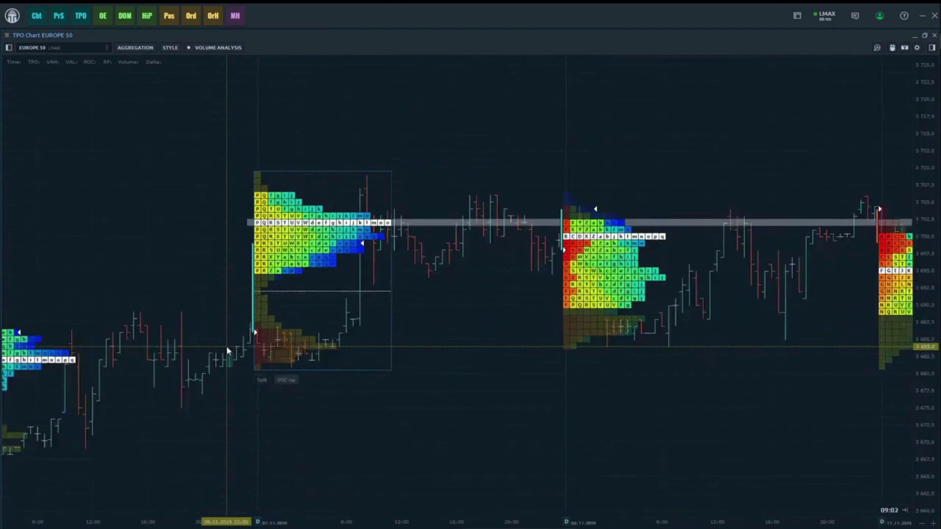
{"action": "scroll", "coordinate": [227, 351], "scroll_direction": "down", "scroll_amount": 2}
{"action": "left_click_drag", "start_coordinate": [443, 430], "coordinate": [325, 394]}
{"action": "left_click_drag", "start_coordinate": [243, 362], "coordinate": [451, 412]}
{"action": "scroll", "coordinate": [416, 384], "scroll_direction": "up", "scroll_amount": 5}
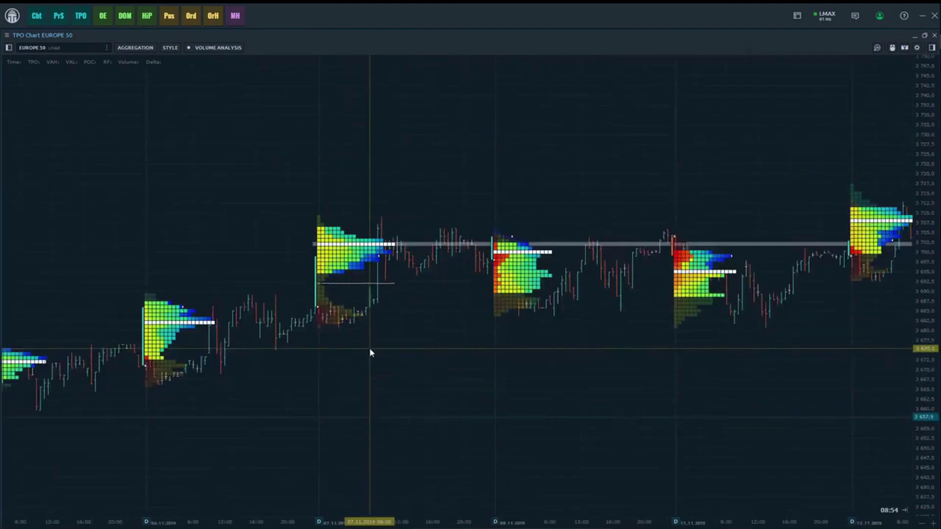
{"action": "scroll", "coordinate": [369, 348], "scroll_direction": "up", "scroll_amount": 5}
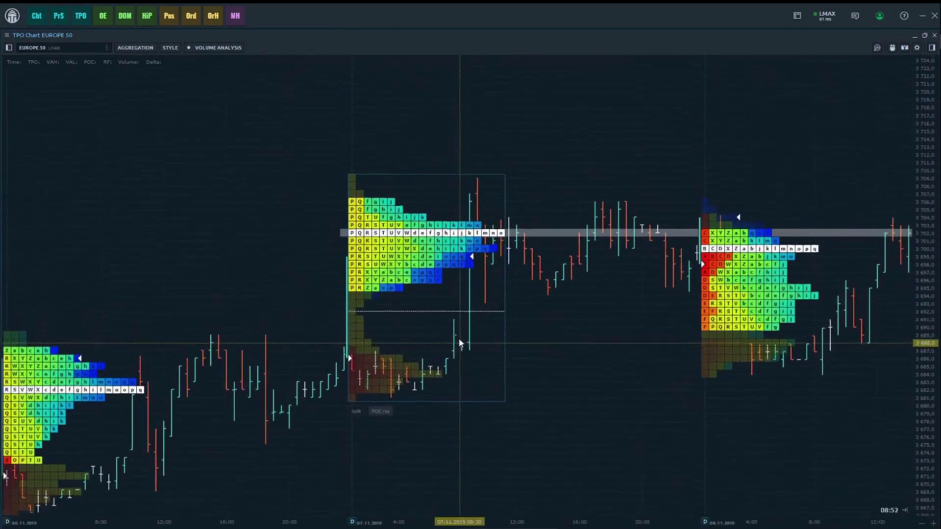
{"action": "scroll", "coordinate": [457, 329], "scroll_direction": "down", "scroll_amount": 5}
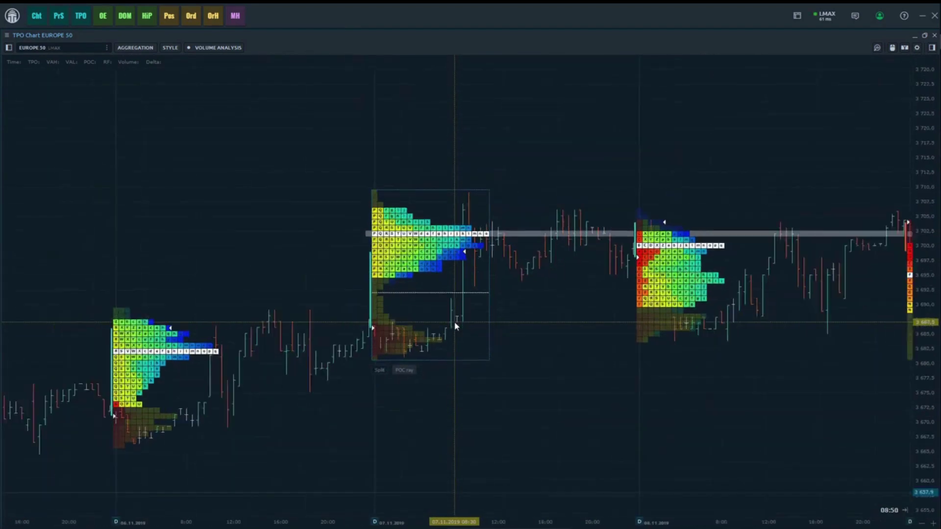
{"action": "left_click_drag", "start_coordinate": [451, 412], "coordinate": [442, 391]}
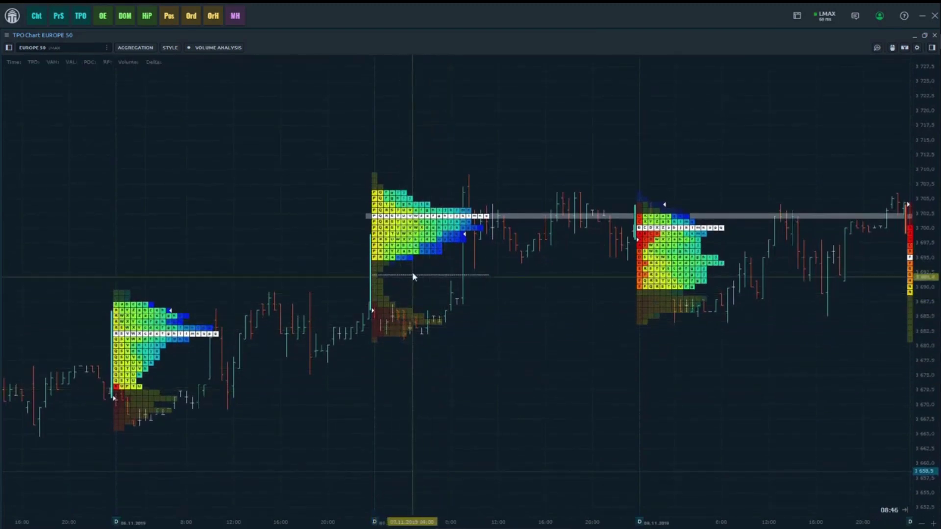
{"action": "mouse_move", "coordinate": [413, 254]}
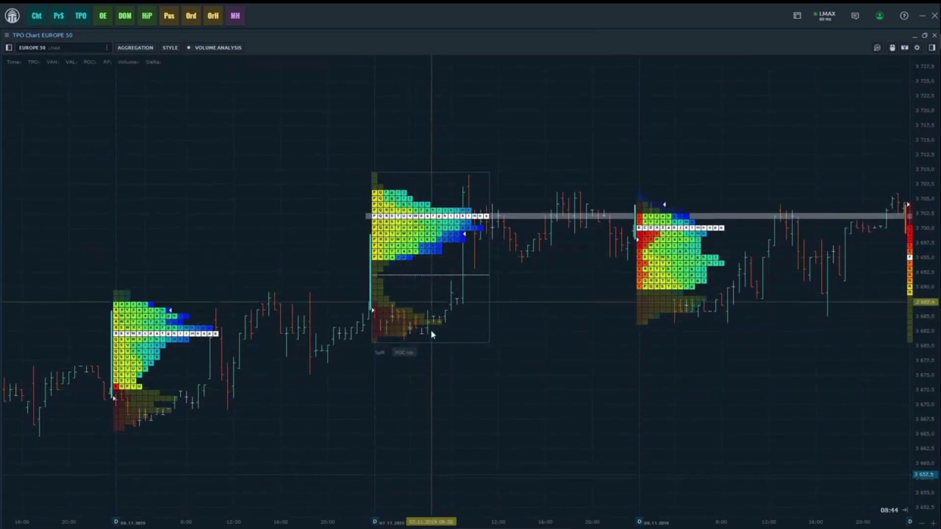
{"action": "left_click", "coordinate": [401, 354]}
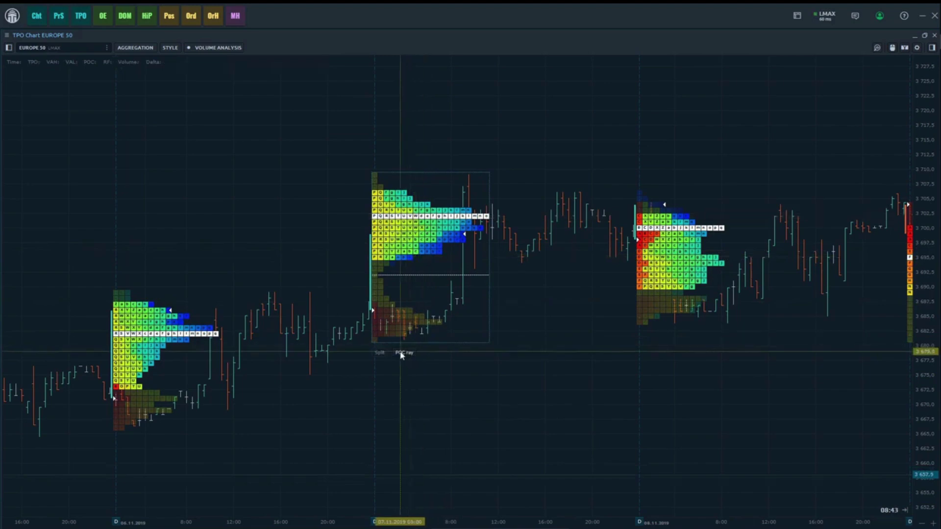
Merge the middle profile left into the previous day, then right with the next day
{"action": "right_click", "coordinate": [411, 236]}
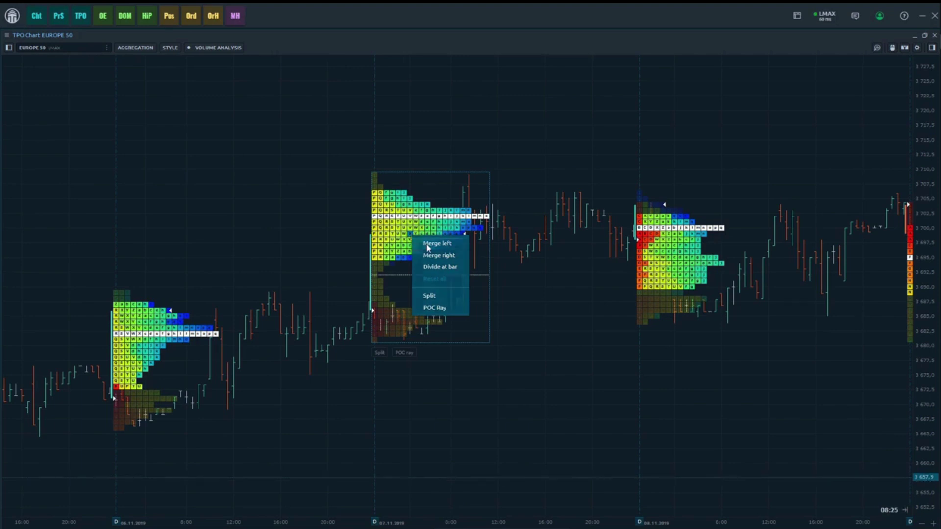
{"action": "left_click", "coordinate": [427, 247]}
{"action": "left_click_drag", "start_coordinate": [304, 409], "coordinate": [357, 340]}
{"action": "scroll", "coordinate": [357, 311], "scroll_direction": "down", "scroll_amount": 3}
{"action": "right_click", "coordinate": [238, 281]}
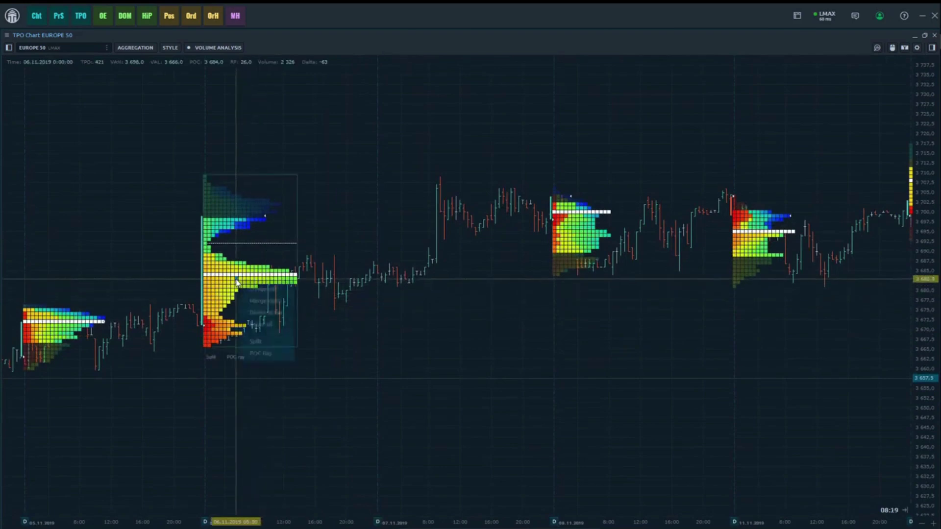
{"action": "left_click", "coordinate": [261, 302]}
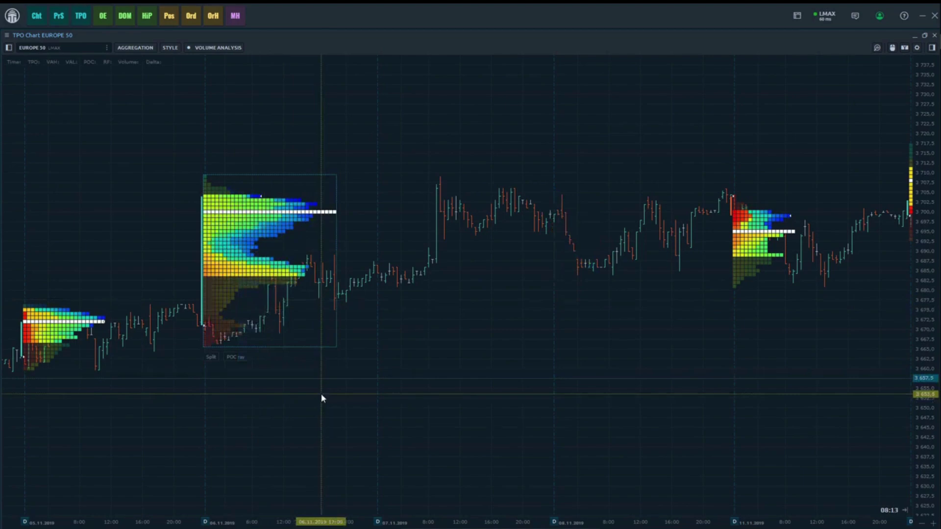
Divide the merged profile and the left profile at the selected bars
{"action": "right_click", "coordinate": [240, 227]}
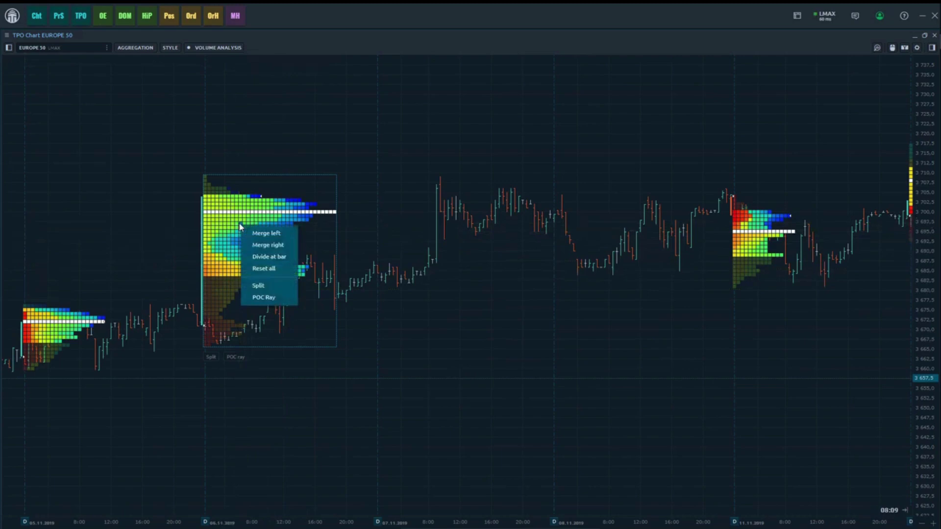
{"action": "left_click", "coordinate": [270, 258]}
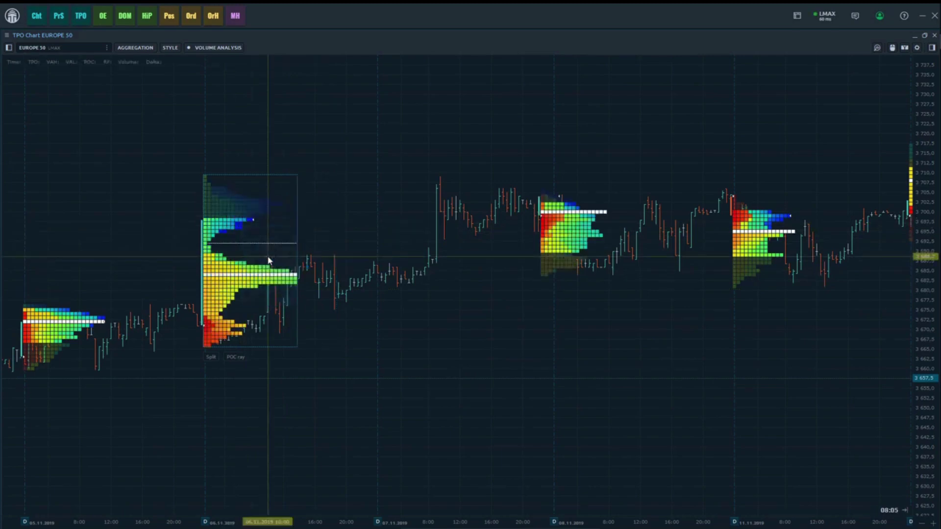
{"action": "scroll", "coordinate": [641, 227], "scroll_direction": "up", "scroll_amount": 5}
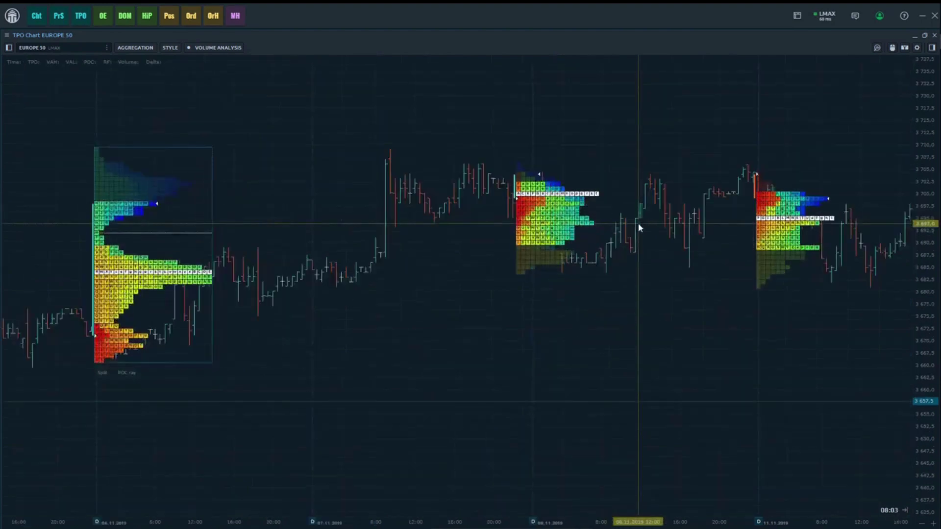
{"action": "scroll", "coordinate": [490, 226], "scroll_direction": "down", "scroll_amount": 2}
{"action": "right_click", "coordinate": [415, 244]}
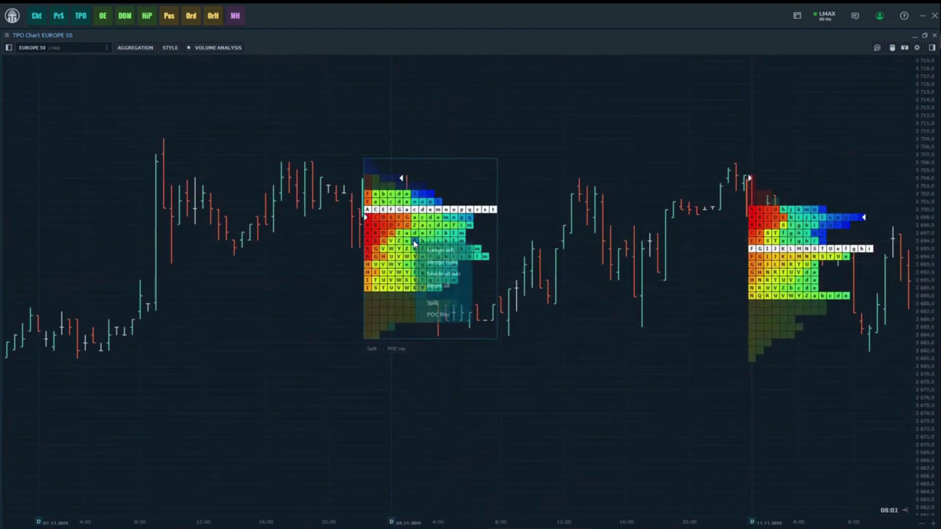
{"action": "left_click", "coordinate": [435, 274]}
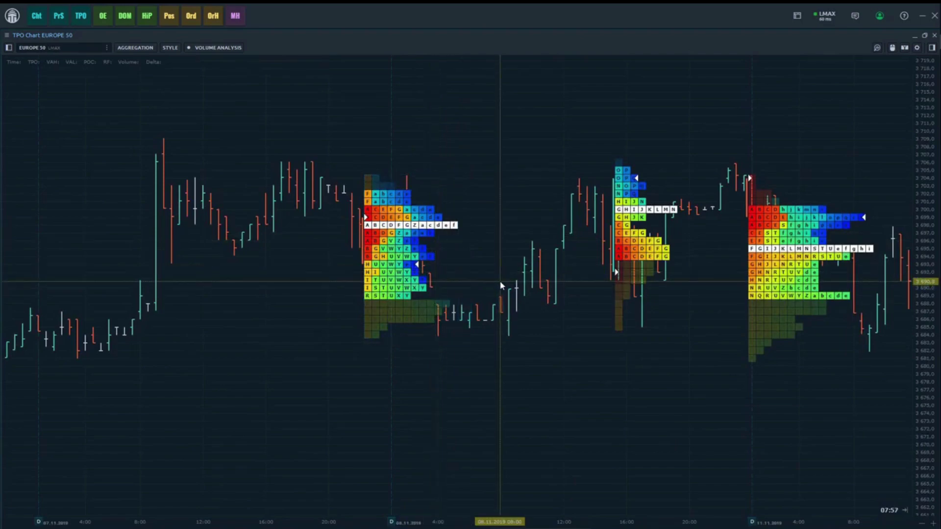
{"action": "scroll", "coordinate": [486, 269], "scroll_direction": "down", "scroll_amount": 3}
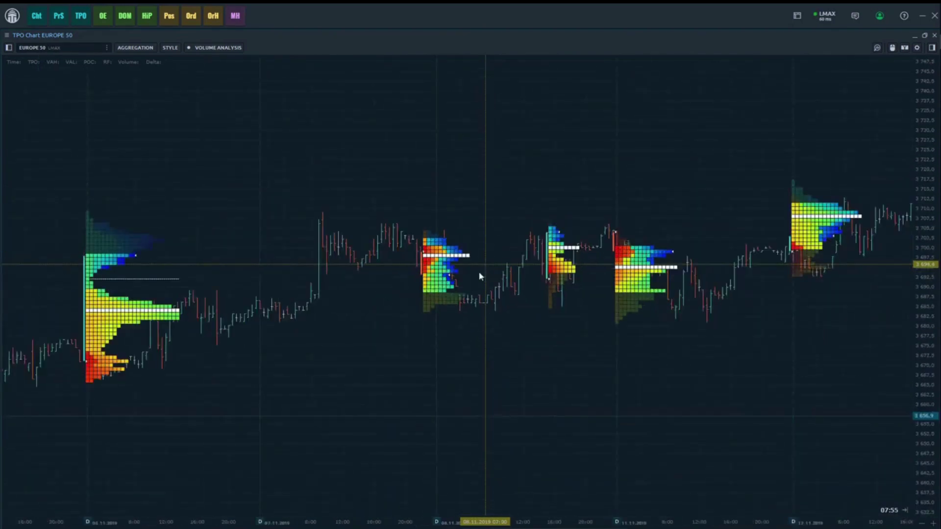
Reset all profiles to one per day and pan toward earlier sessions
{"action": "right_click", "coordinate": [130, 290]}
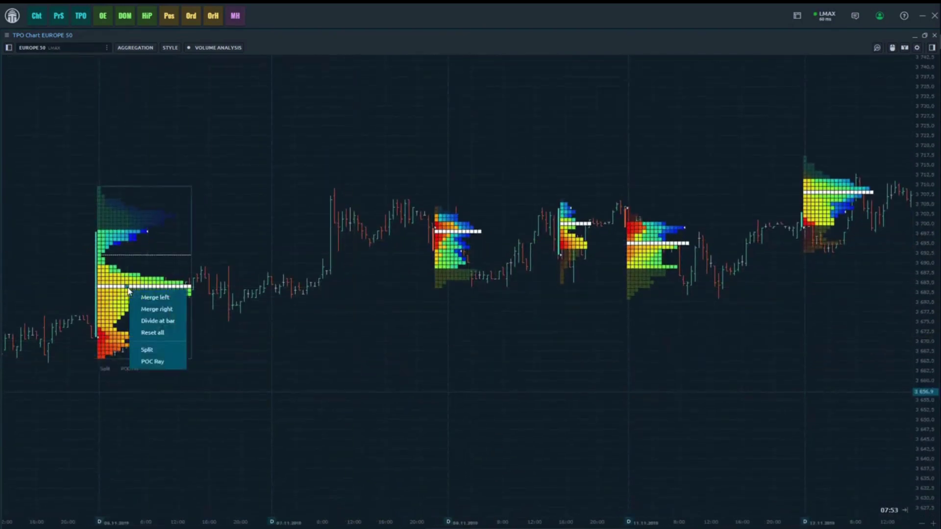
{"action": "left_click", "coordinate": [163, 336]}
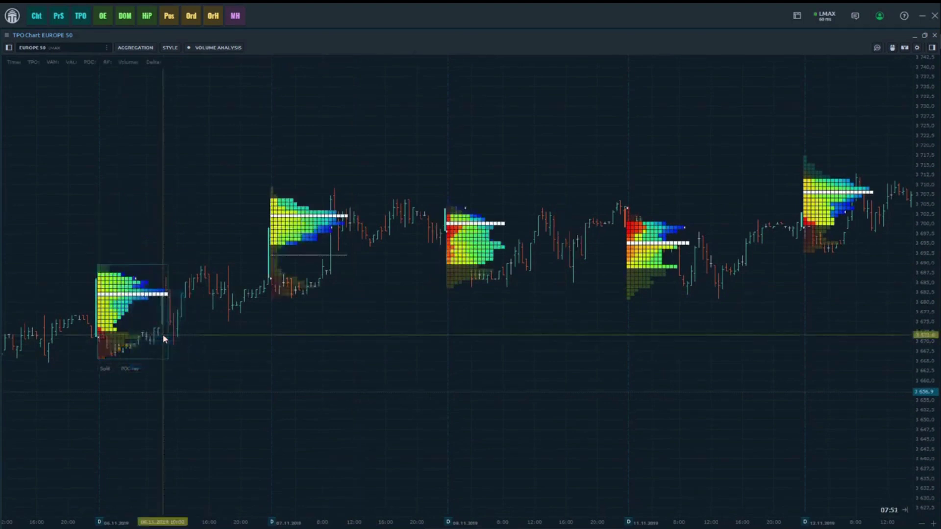
{"action": "left_click_drag", "start_coordinate": [311, 347], "coordinate": [374, 351]}
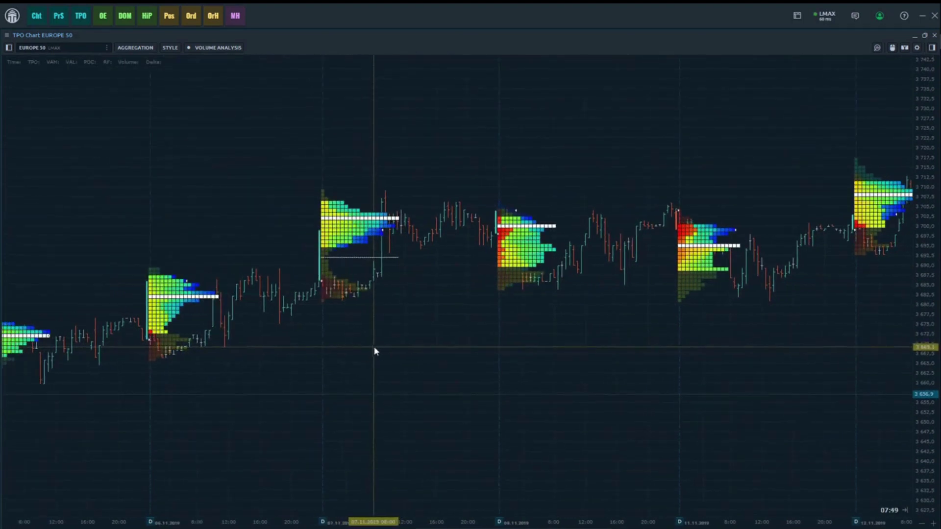
{"action": "left_click_drag", "start_coordinate": [398, 321], "coordinate": [424, 331]}
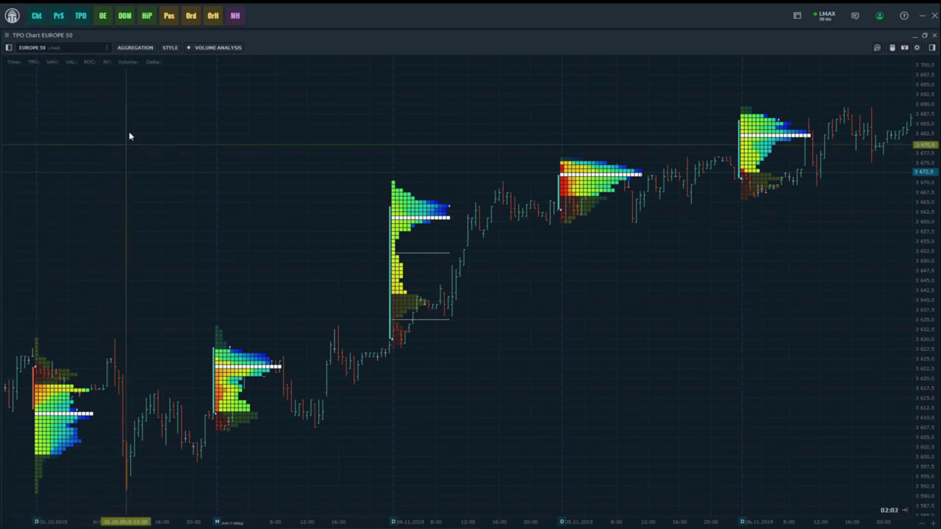
Open the aggregation popup showing 30 Minute build, 1 Day profiles and 1 month history
{"action": "left_click", "coordinate": [143, 50]}
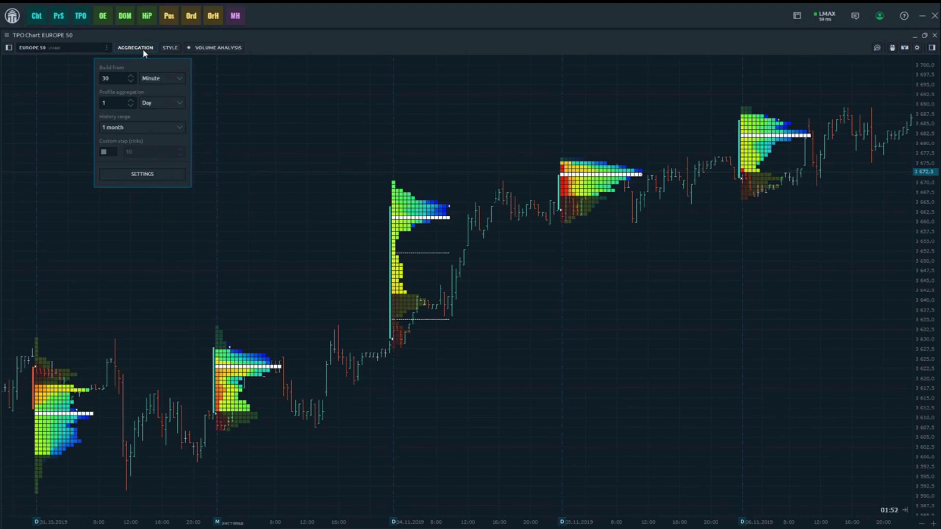
Keep building from minutes, one profile per day and a 1 month history range
{"action": "left_click", "coordinate": [166, 79]}
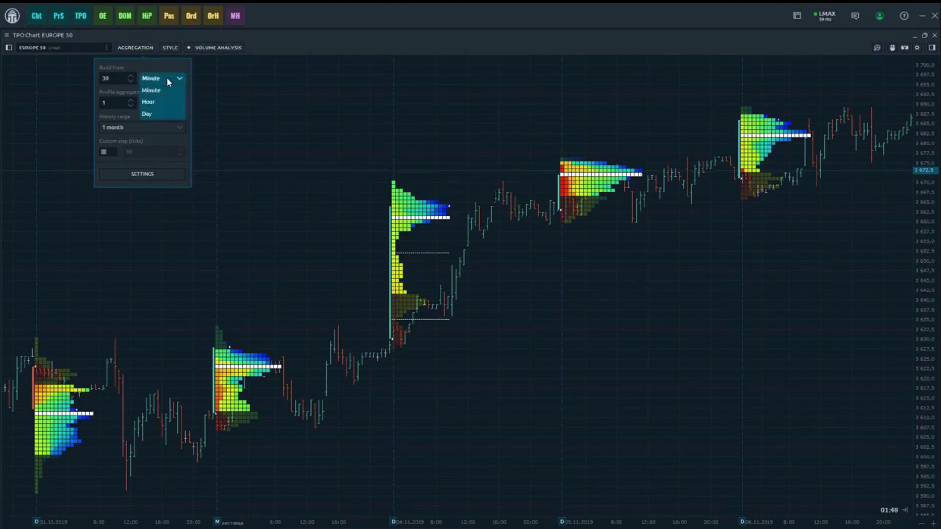
{"action": "left_click", "coordinate": [180, 65]}
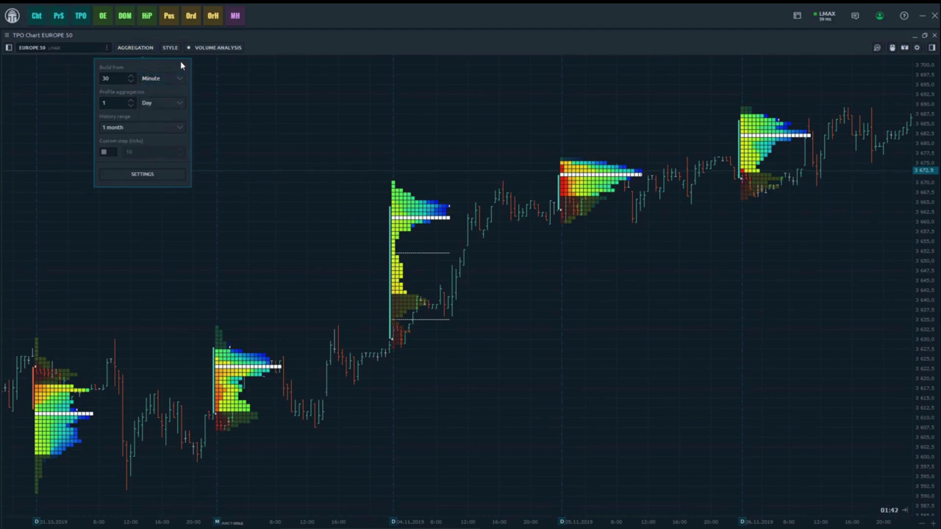
{"action": "left_click", "coordinate": [180, 104]}
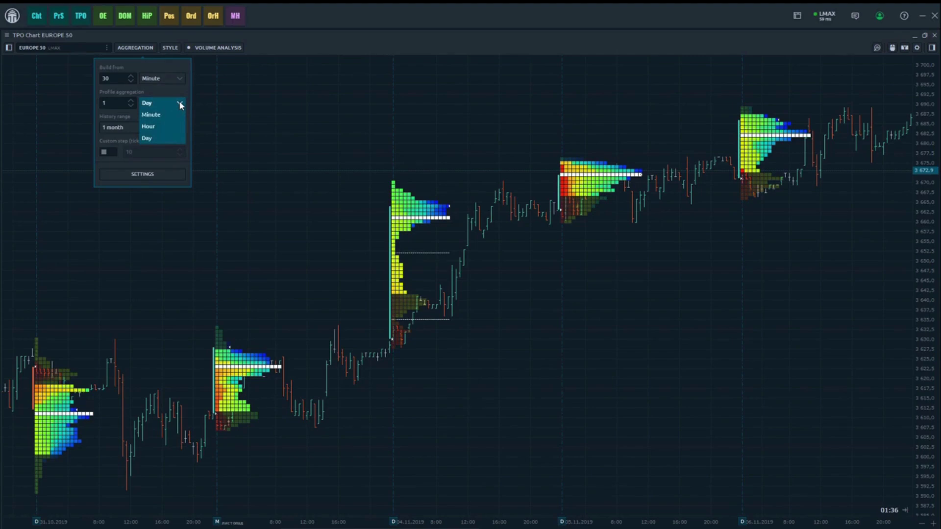
{"action": "left_click", "coordinate": [187, 91]}
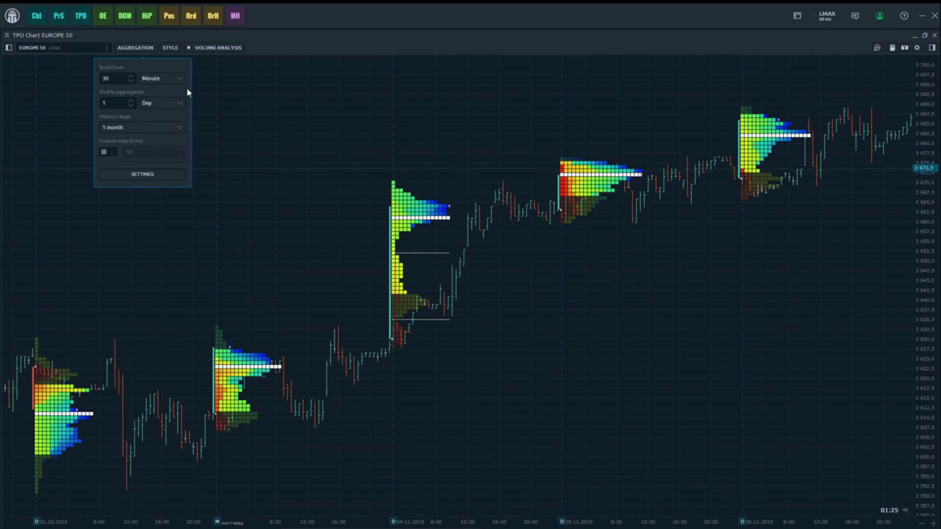
{"action": "left_click", "coordinate": [180, 128]}
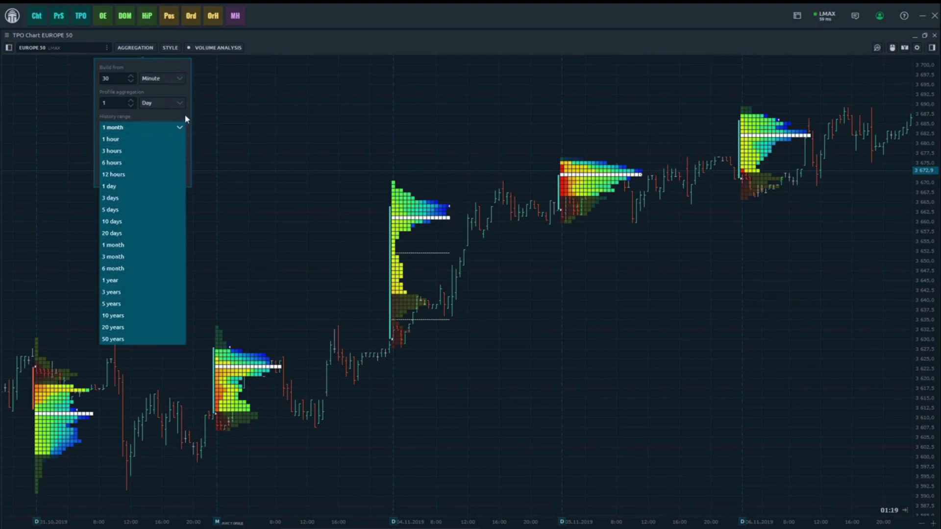
{"action": "left_click", "coordinate": [187, 117]}
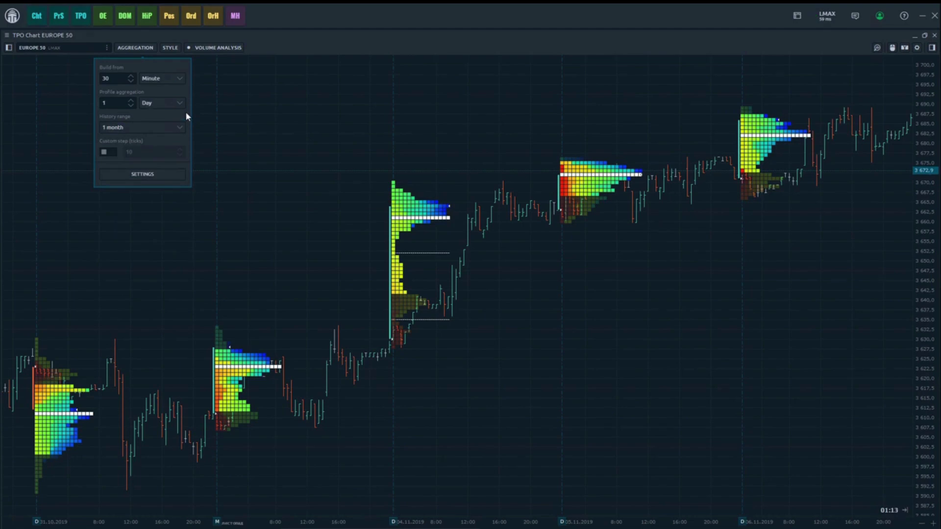
Apply a custom 10-tick price step, then turn it off and apply again
{"action": "left_click", "coordinate": [110, 152]}
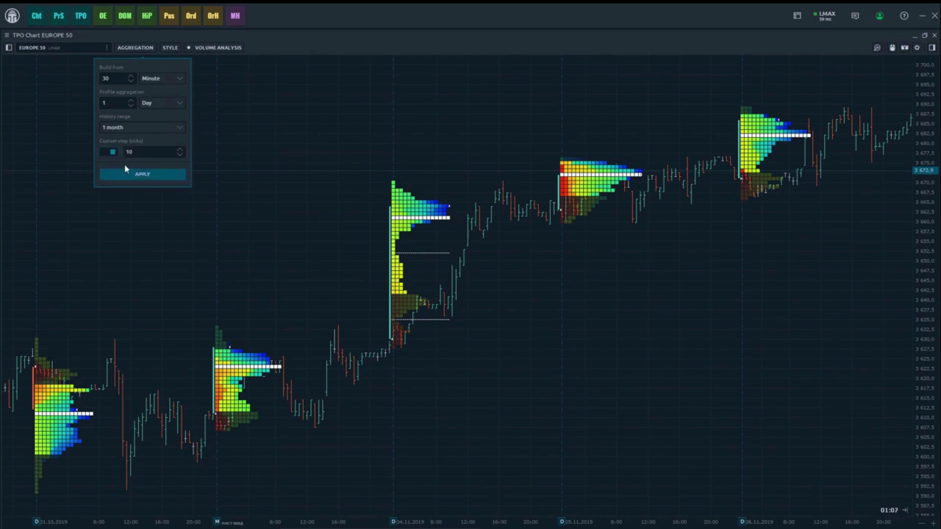
{"action": "left_click", "coordinate": [135, 176]}
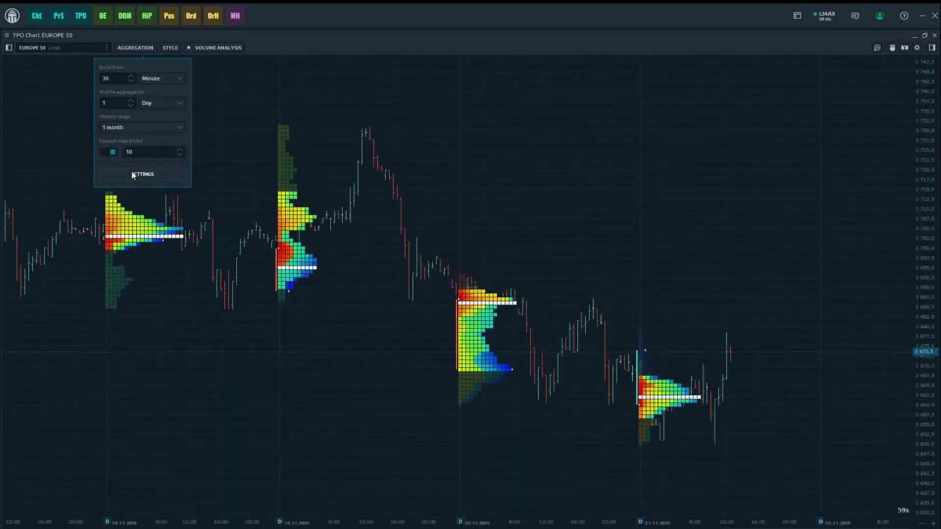
{"action": "left_click", "coordinate": [109, 152]}
{"action": "left_click", "coordinate": [125, 176]}
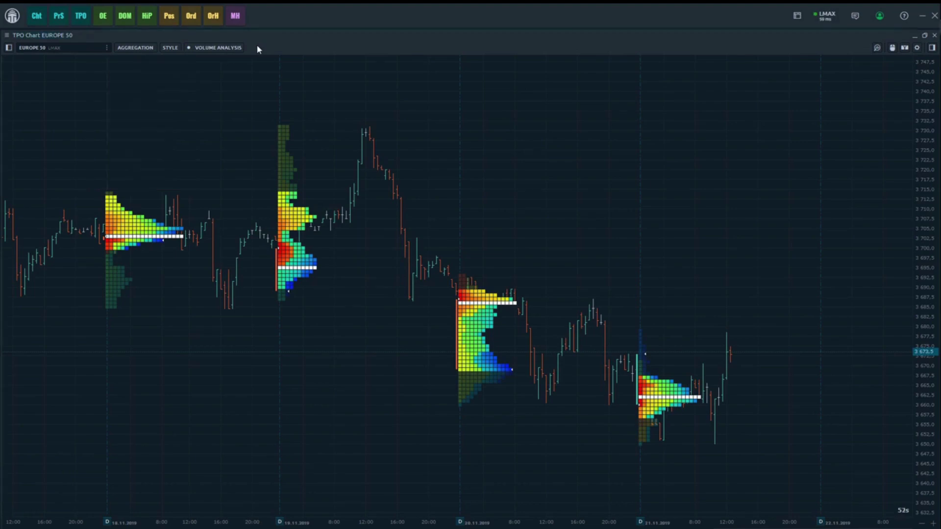
Set the TPO profile display to Letters and view the result
{"action": "left_click", "coordinate": [174, 49]}
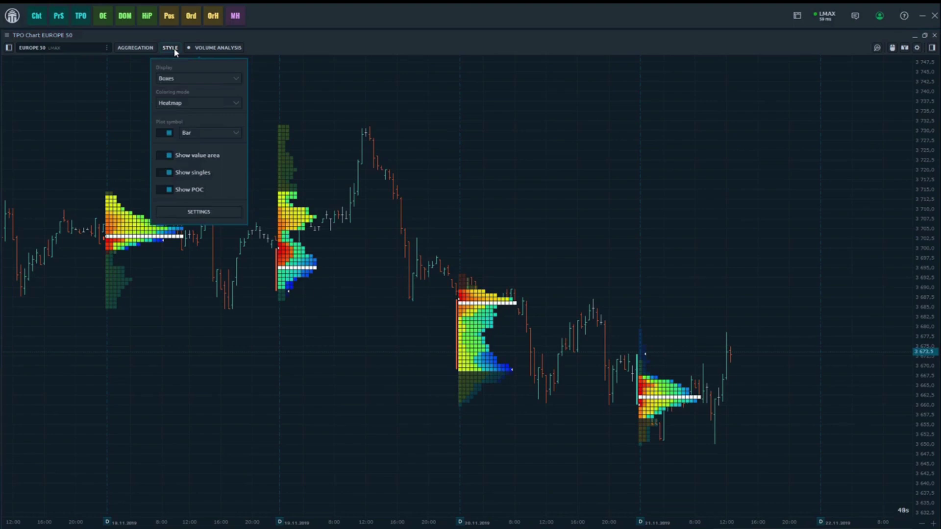
{"action": "left_click", "coordinate": [213, 77]}
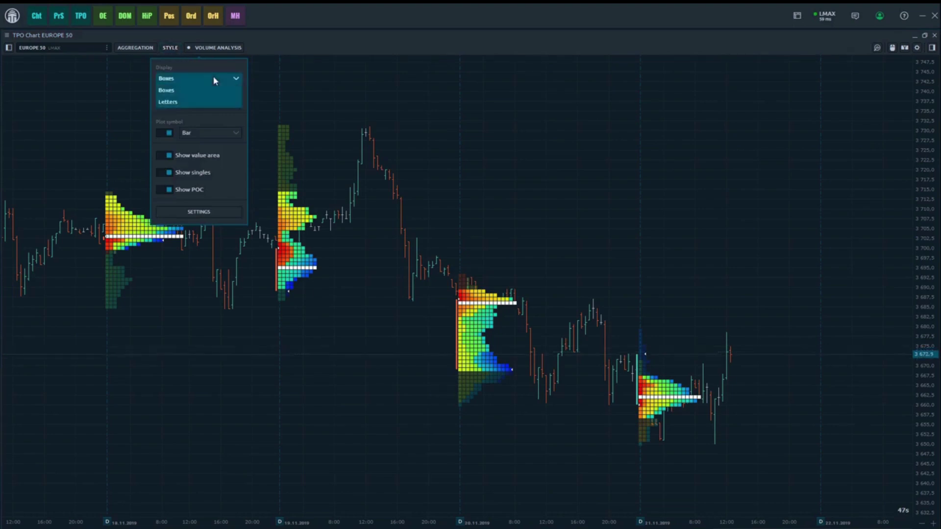
{"action": "left_click", "coordinate": [211, 102]}
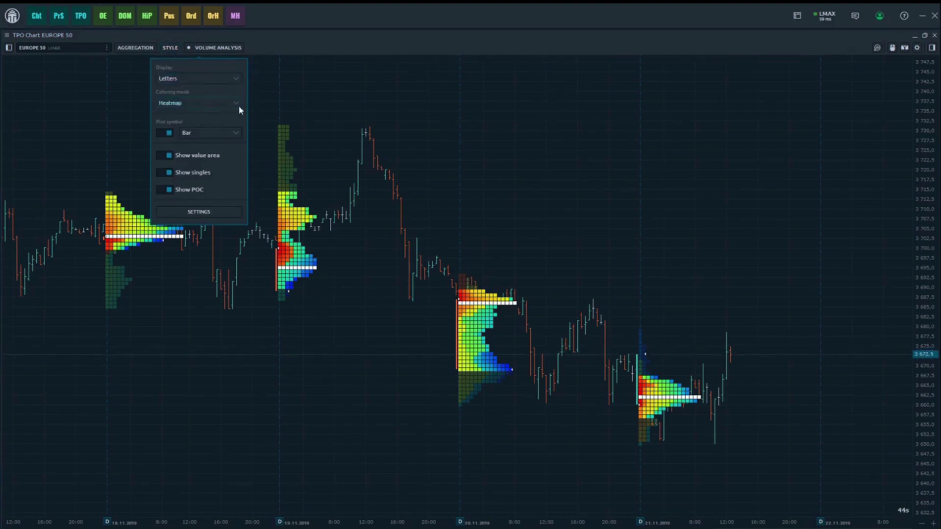
{"action": "scroll", "coordinate": [338, 255], "scroll_direction": "up", "scroll_amount": 3}
{"action": "left_click", "coordinate": [401, 308]}
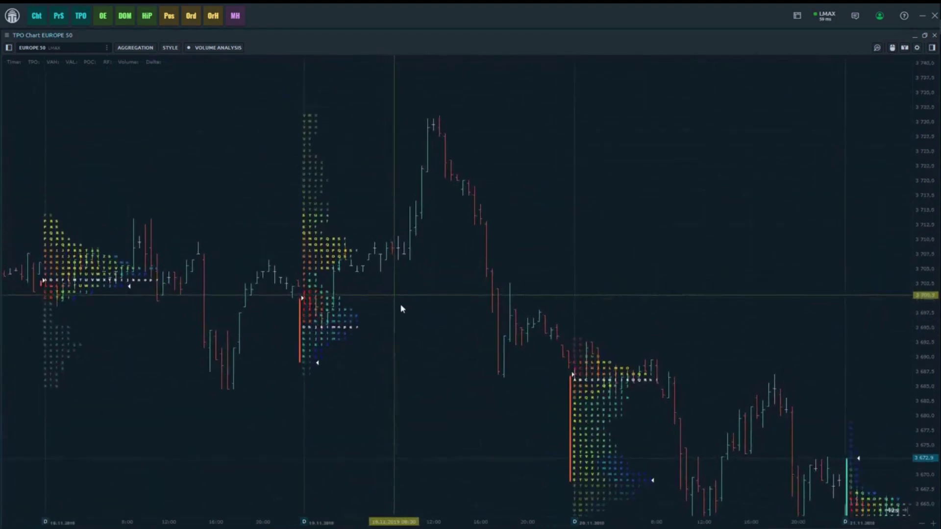
Show the profiles as Boxes coloured by Up/Down Profile
{"action": "left_click", "coordinate": [173, 48]}
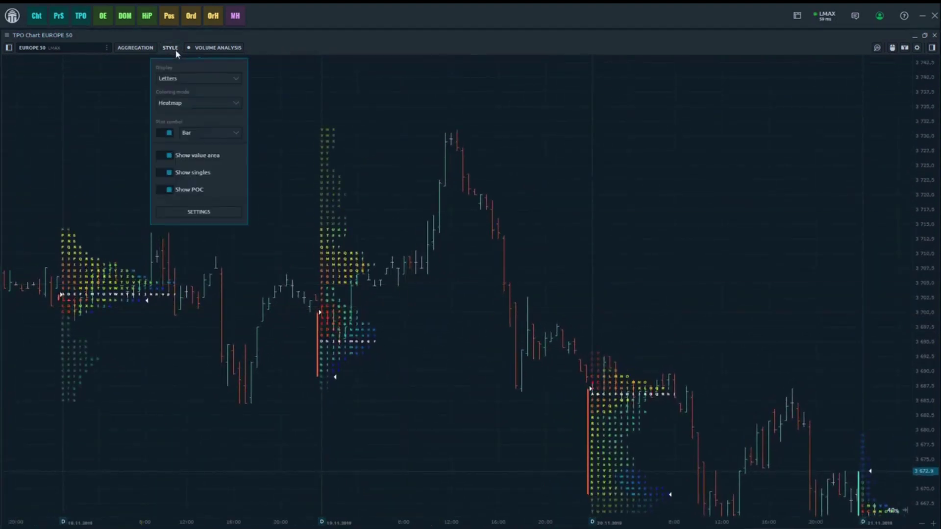
{"action": "left_click", "coordinate": [189, 81]}
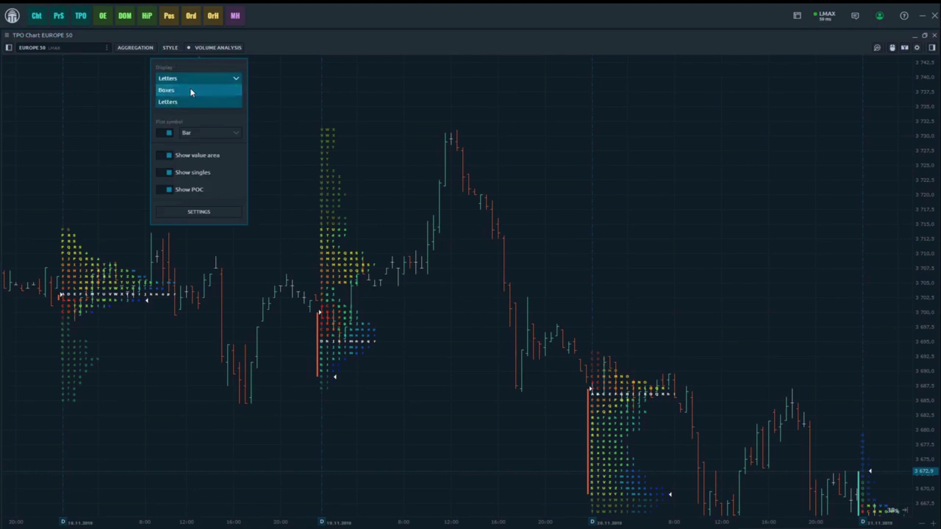
{"action": "left_click", "coordinate": [190, 90]}
{"action": "left_click", "coordinate": [202, 103]}
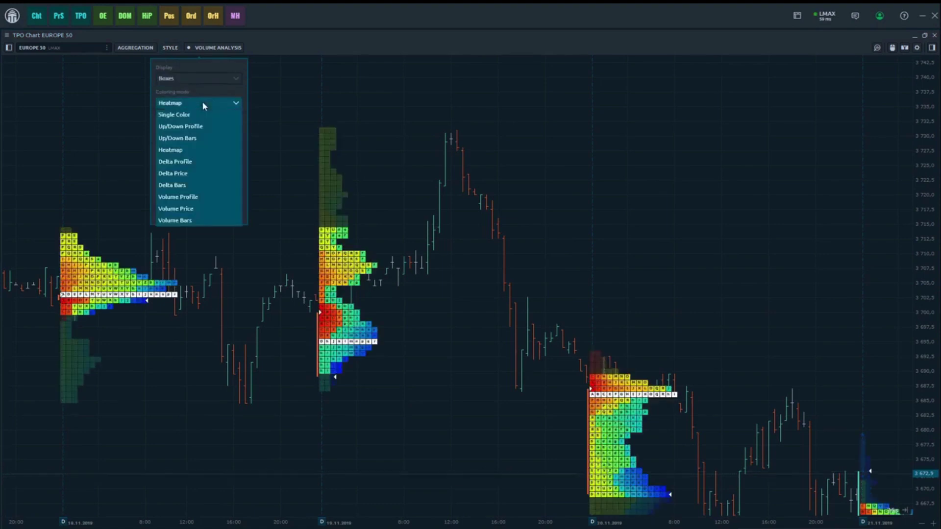
{"action": "left_click", "coordinate": [204, 127]}
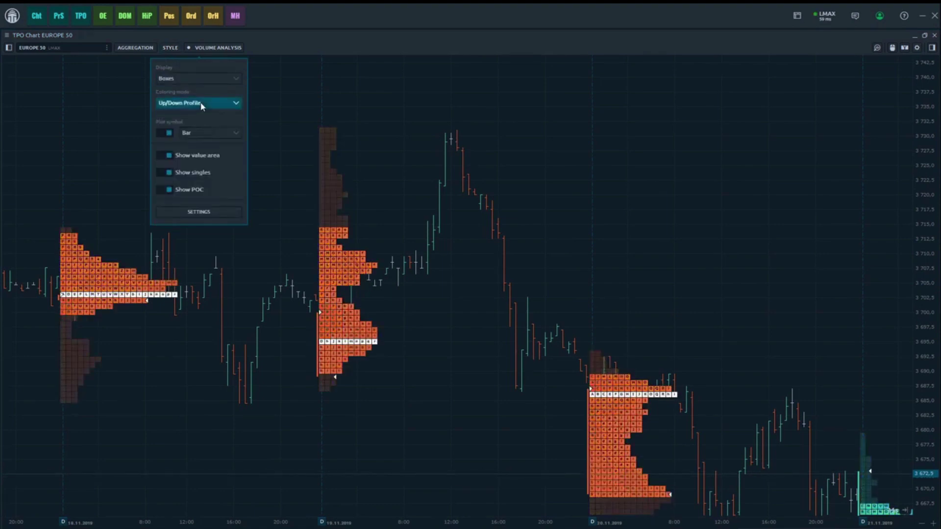
Try Up/Down Bars, Delta Profile, Delta Price and Volume Profile colouring, settling on Heatmap
{"action": "left_click", "coordinate": [202, 103]}
{"action": "left_click", "coordinate": [203, 139]}
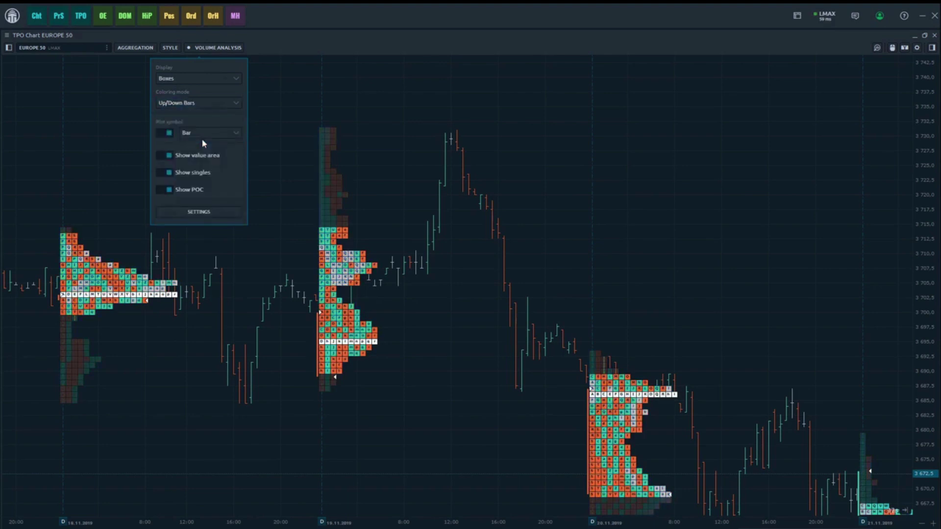
{"action": "left_click", "coordinate": [209, 109]}
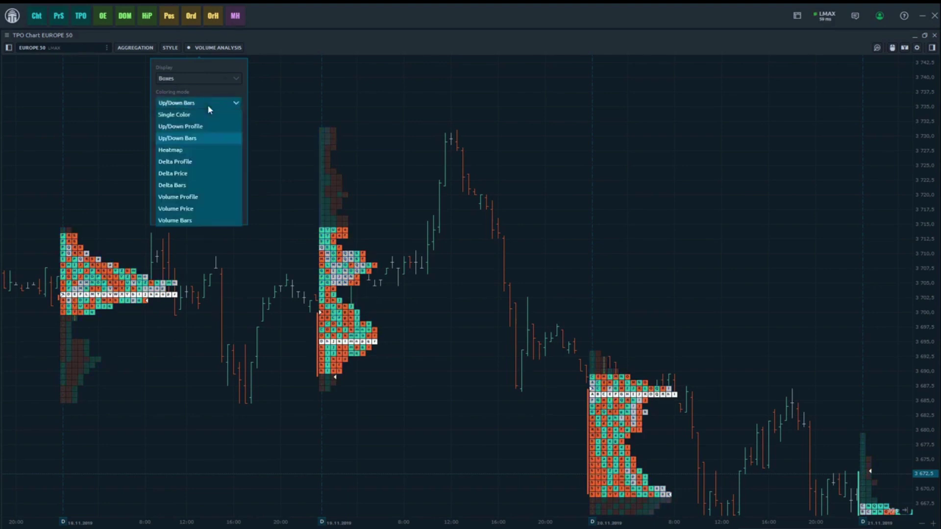
{"action": "left_click", "coordinate": [218, 164]}
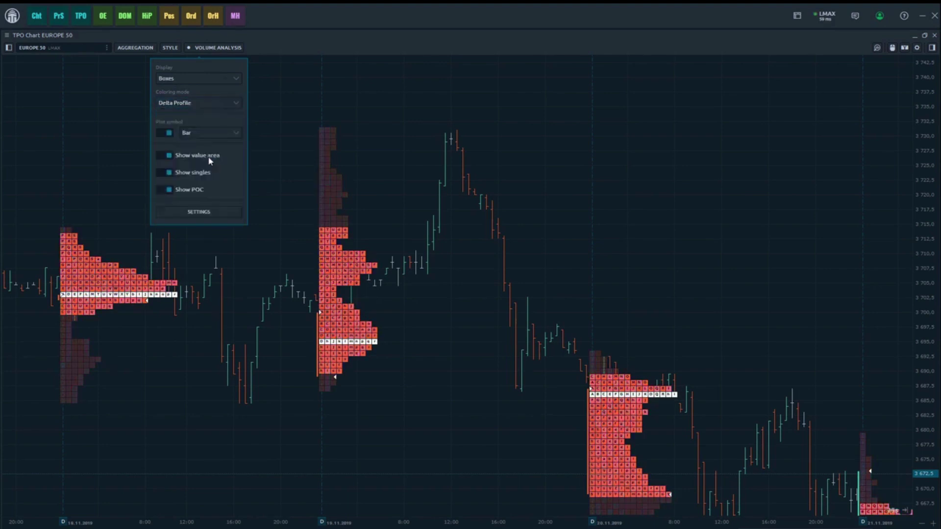
{"action": "left_click", "coordinate": [208, 107]}
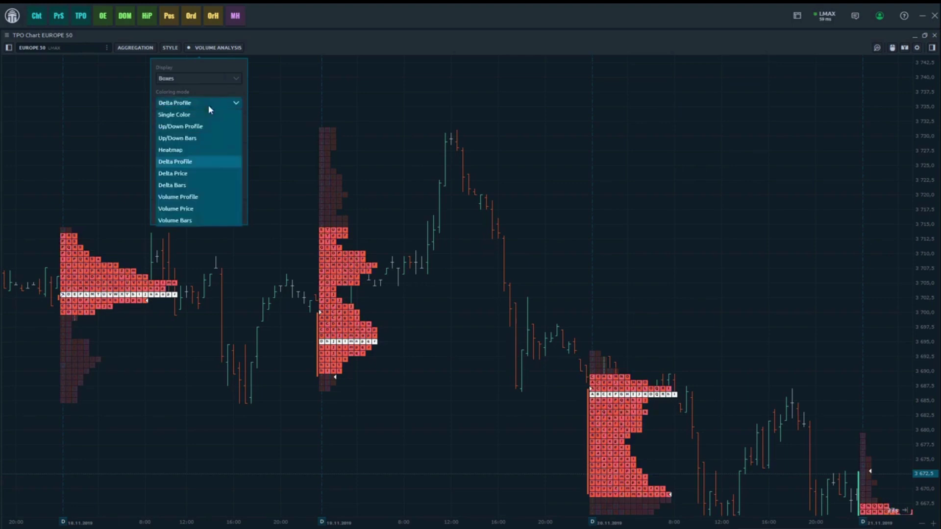
{"action": "left_click", "coordinate": [209, 174]}
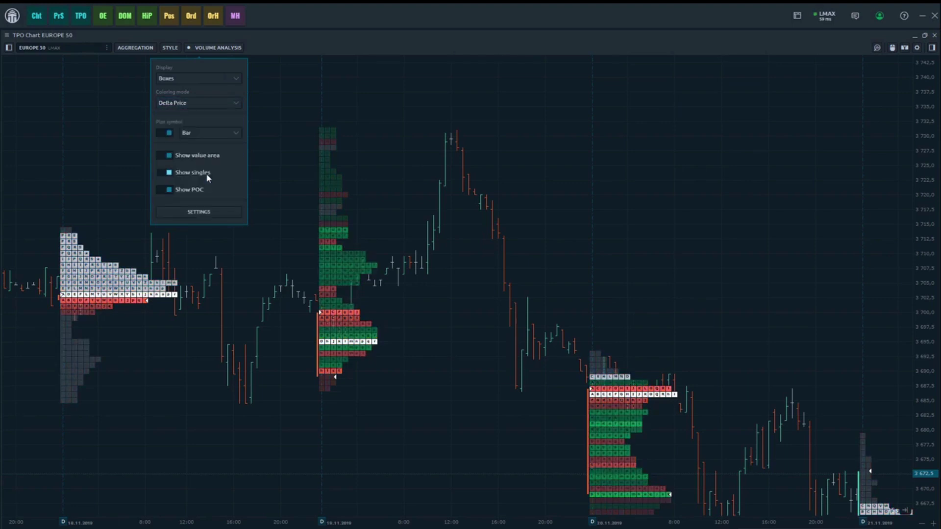
{"action": "left_click", "coordinate": [202, 102]}
{"action": "left_click", "coordinate": [201, 198]}
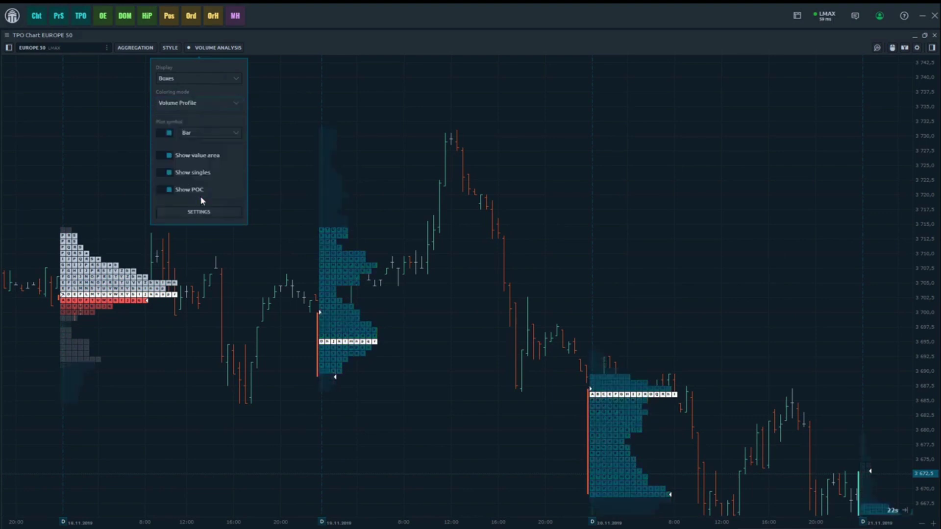
{"action": "left_click", "coordinate": [215, 104]}
{"action": "left_click", "coordinate": [212, 147]}
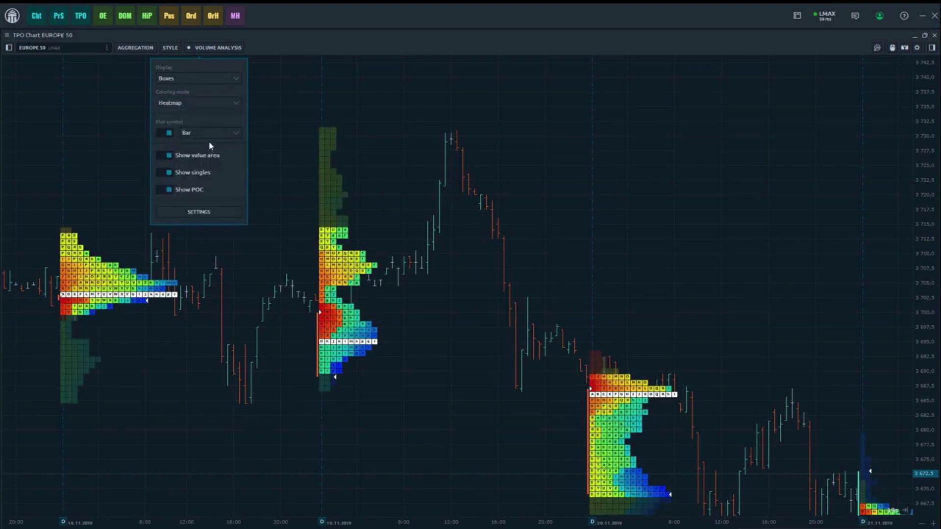
Plot prices as candles, keeping candles, value area shading and singles markers shown
{"action": "left_click", "coordinate": [192, 133]}
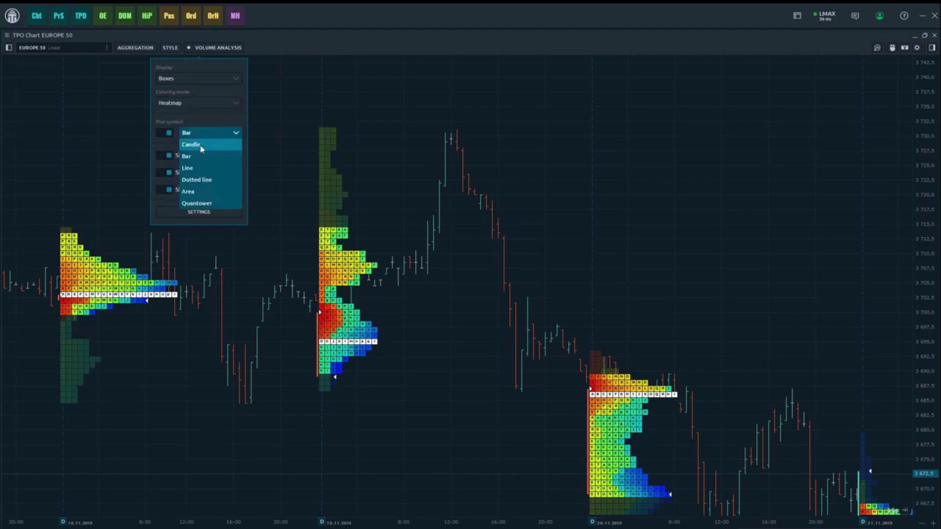
{"action": "left_click", "coordinate": [200, 145]}
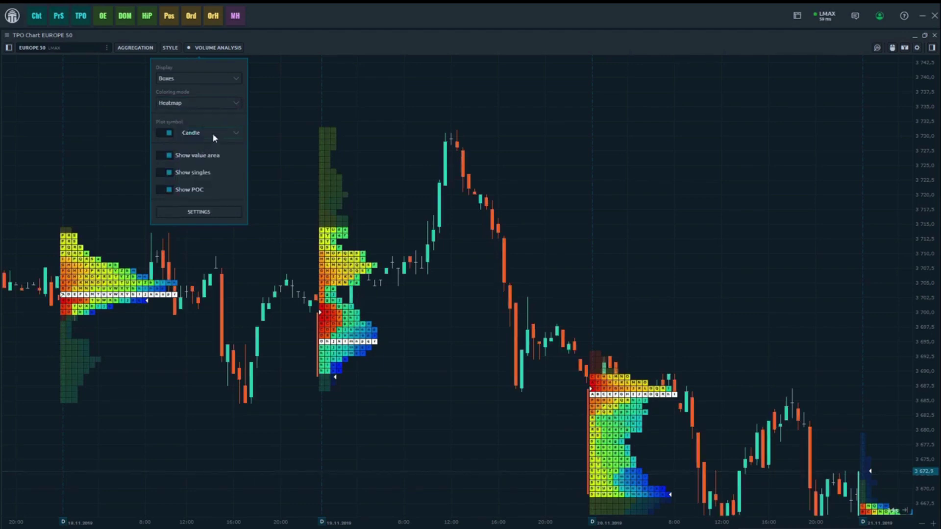
{"action": "left_click", "coordinate": [160, 133]}
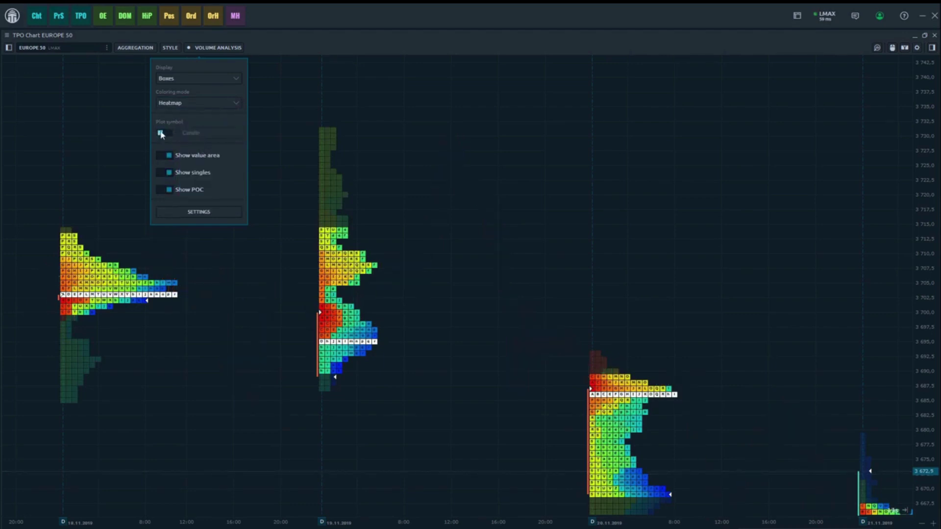
{"action": "left_click", "coordinate": [161, 133]}
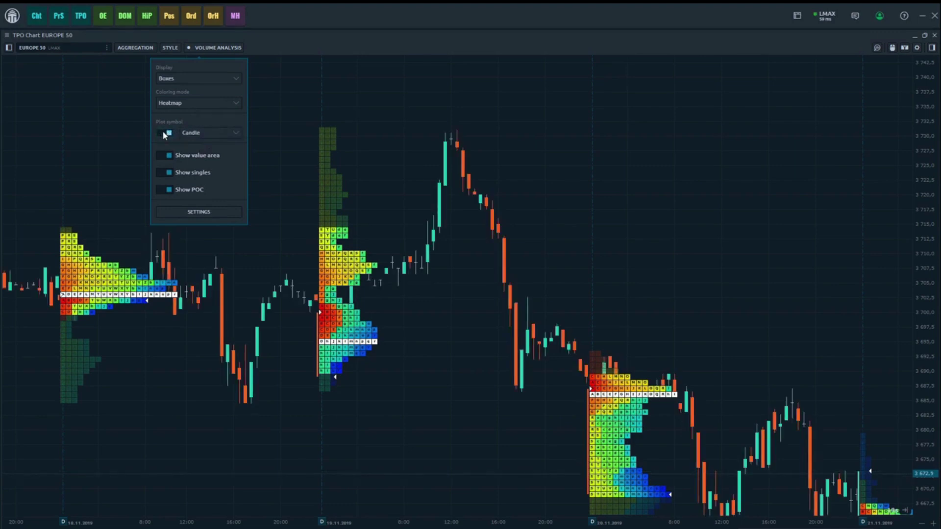
{"action": "left_click", "coordinate": [203, 156]}
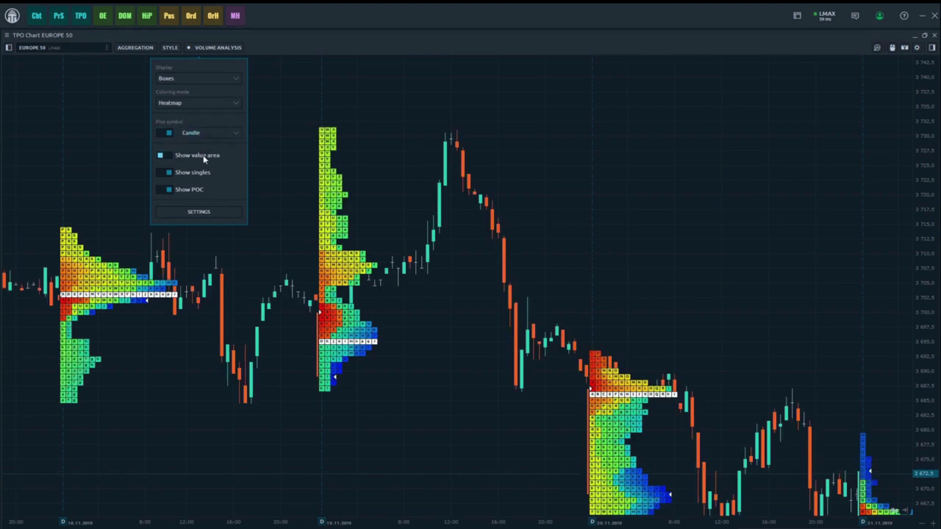
{"action": "left_click", "coordinate": [203, 158]}
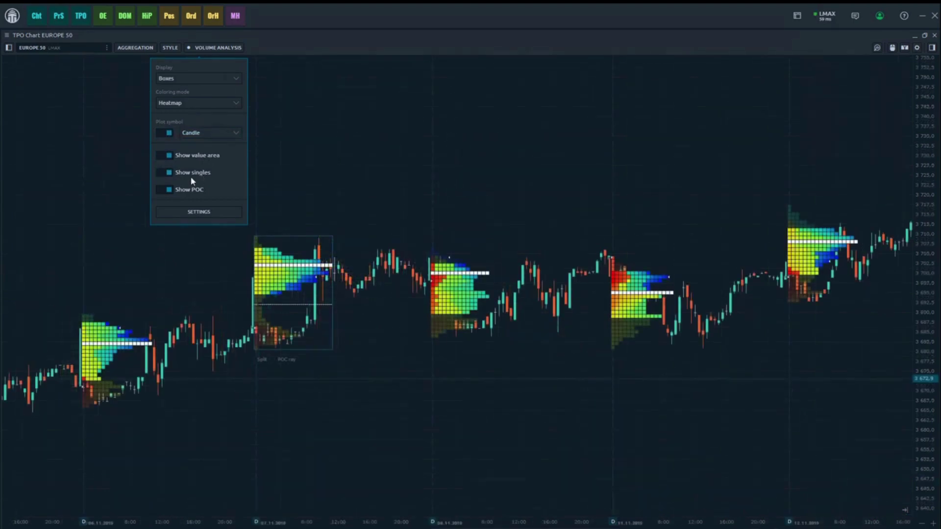
{"action": "left_click", "coordinate": [192, 177]}
{"action": "left_click", "coordinate": [192, 176]}
Hide the POC lines and enable Volume Analysis profiles
{"action": "left_click", "coordinate": [192, 193]}
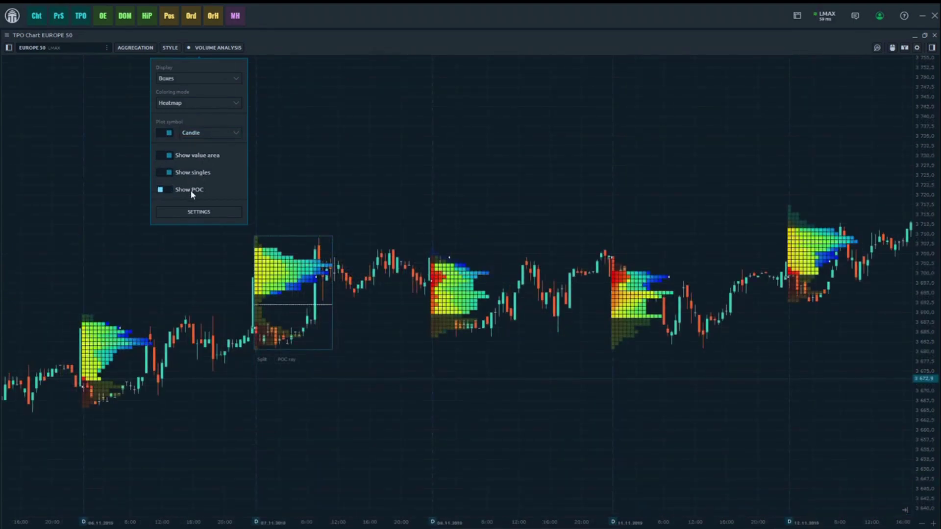
{"action": "left_click", "coordinate": [191, 193]}
{"action": "left_click", "coordinate": [191, 193]}
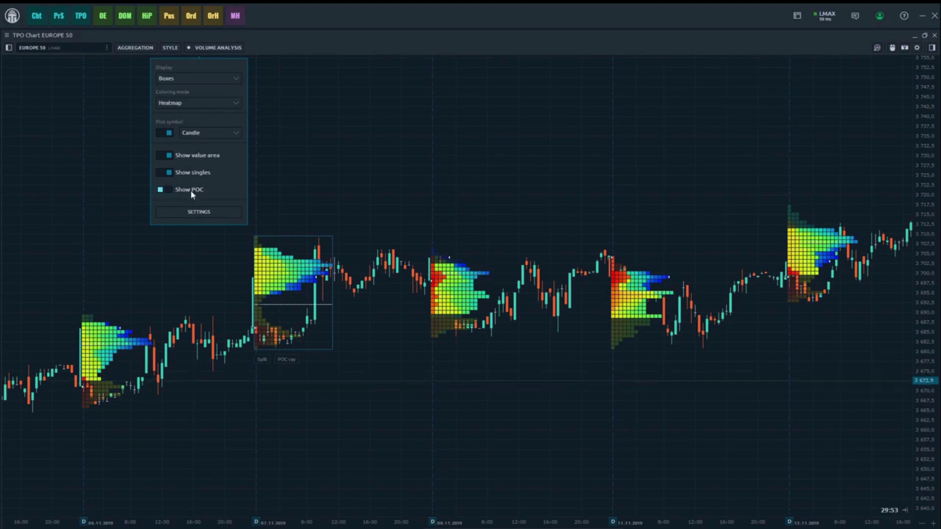
{"action": "left_click", "coordinate": [218, 49]}
{"action": "left_click", "coordinate": [190, 72]}
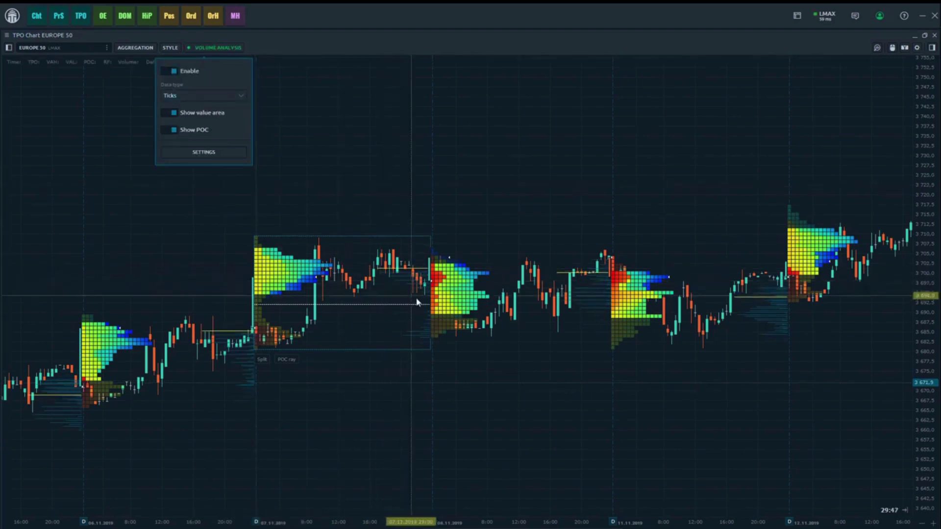
Zoom into the chart and open the full TPO Chart settings dialog
{"action": "scroll", "coordinate": [417, 303], "scroll_direction": "up", "scroll_amount": 3}
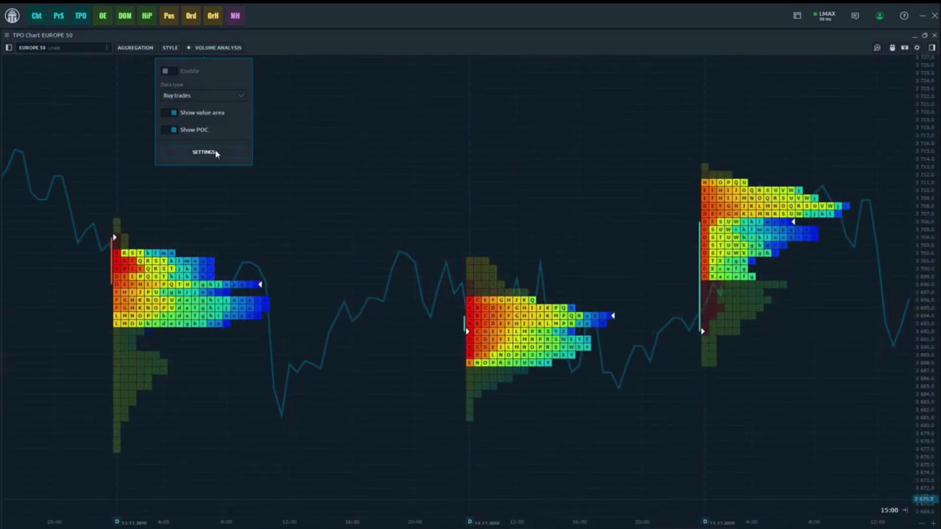
{"action": "left_click", "coordinate": [204, 153]}
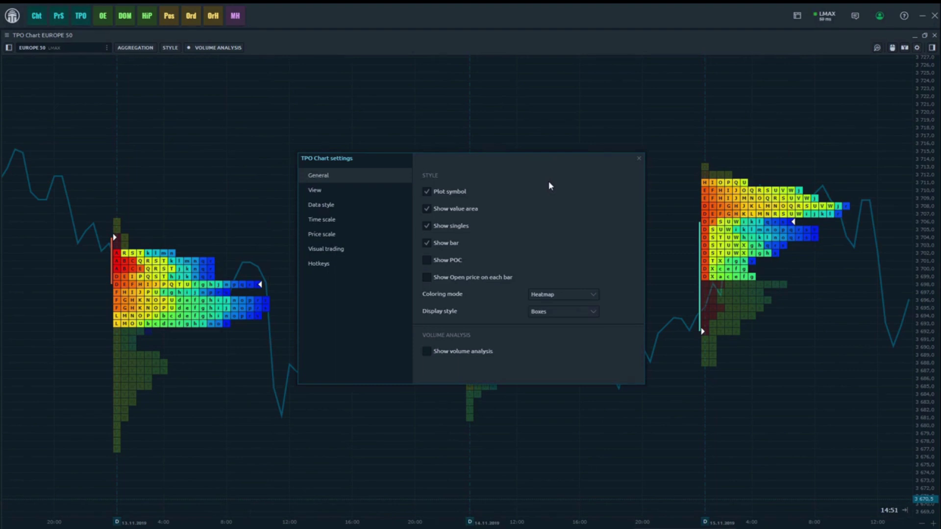
On the View page, enable a custom session ending at 12:00 and apply it
{"action": "left_click", "coordinate": [345, 192]}
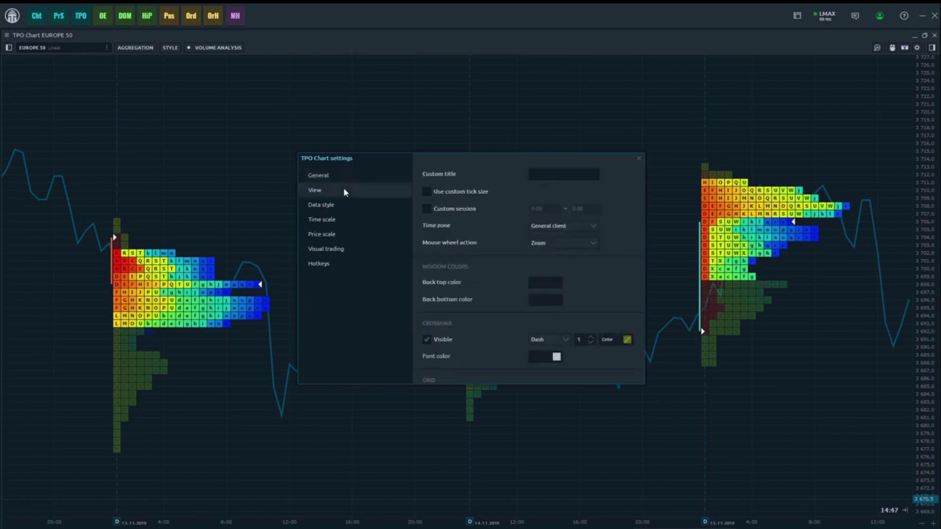
{"action": "left_click", "coordinate": [427, 209]}
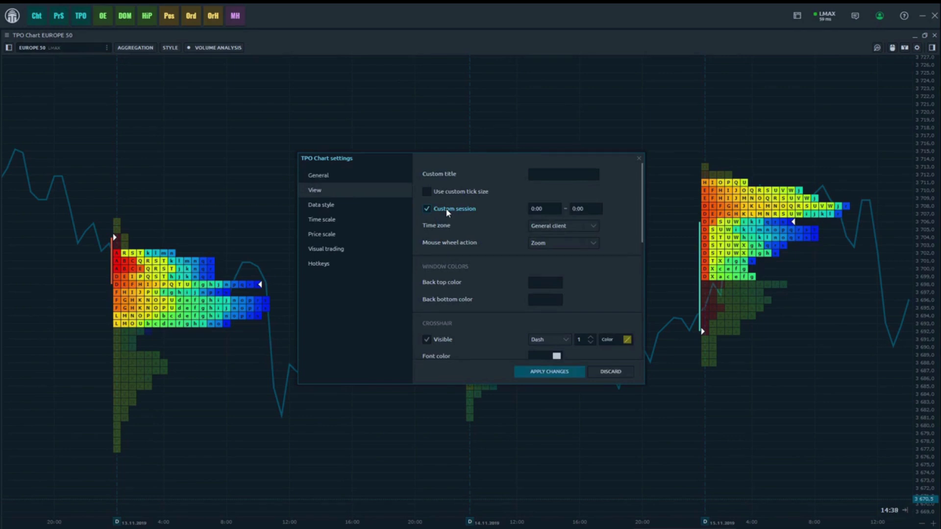
{"action": "scroll", "coordinate": [584, 208], "scroll_direction": "up", "scroll_amount": 1}
{"action": "type", "text": "12"}
{"action": "left_click", "coordinate": [559, 373]}
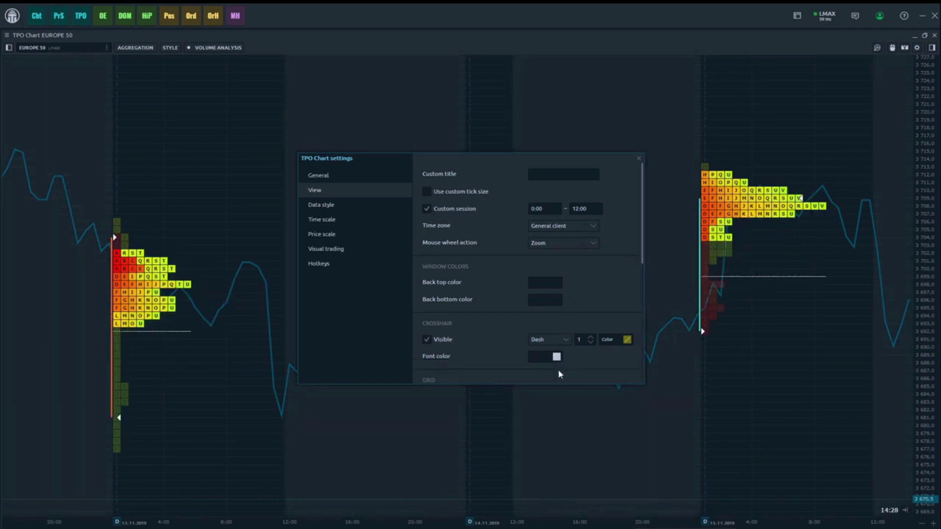
Close the chart settings and pan through the 0:00–12:00 session profiles from 7.11 onward
{"action": "left_click", "coordinate": [639, 159]}
{"action": "scroll", "coordinate": [422, 227], "scroll_direction": "down", "scroll_amount": 5}
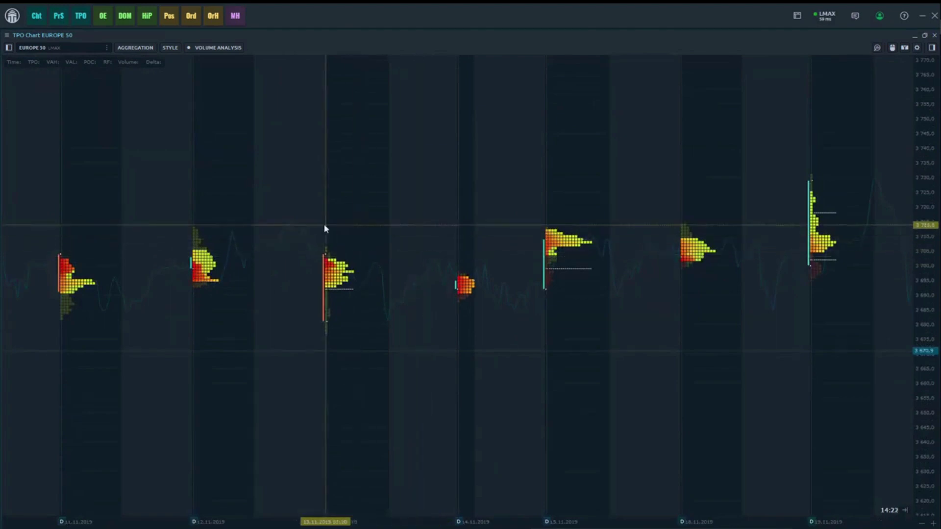
{"action": "left_click_drag", "start_coordinate": [540, 225], "coordinate": [235, 230]}
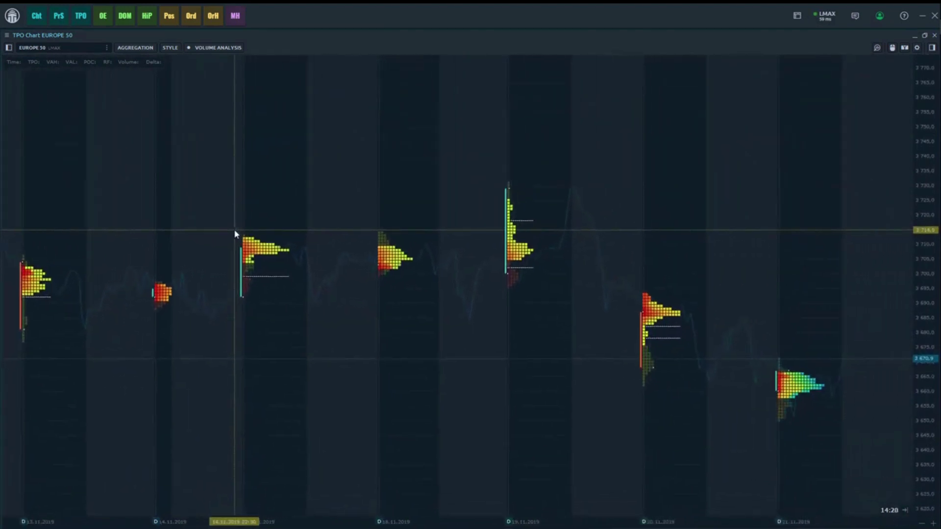
{"action": "left_click_drag", "start_coordinate": [526, 278], "coordinate": [545, 265]}
{"action": "left_click_drag", "start_coordinate": [211, 314], "coordinate": [656, 293]}
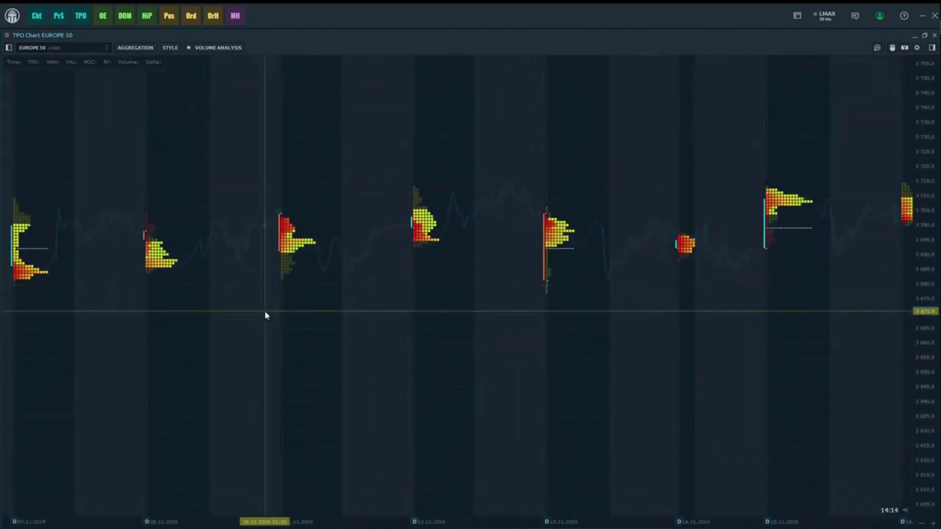
{"action": "left_click_drag", "start_coordinate": [264, 315], "coordinate": [342, 314]}
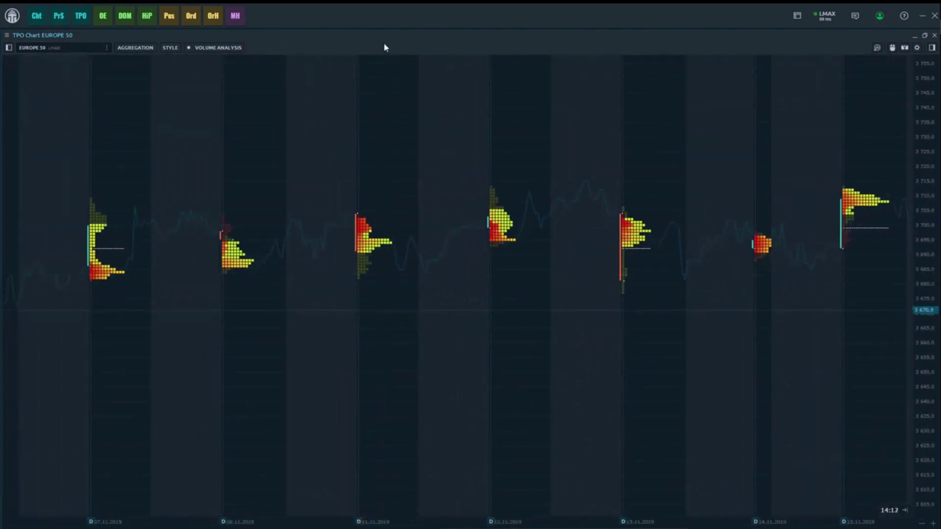